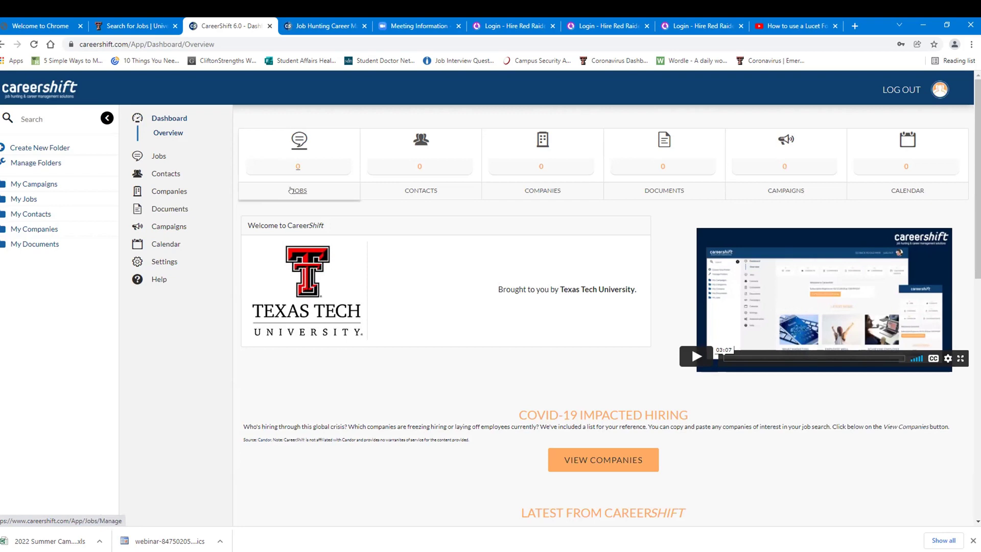
Open the job listings search with Advanced Search enabled and enter "public relations" as the keywords
click(157, 159)
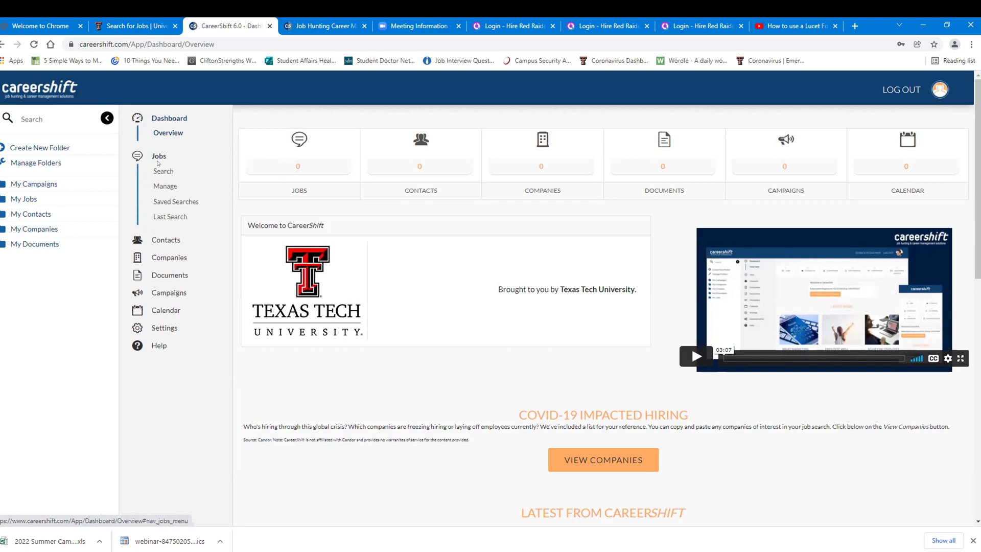
click(160, 171)
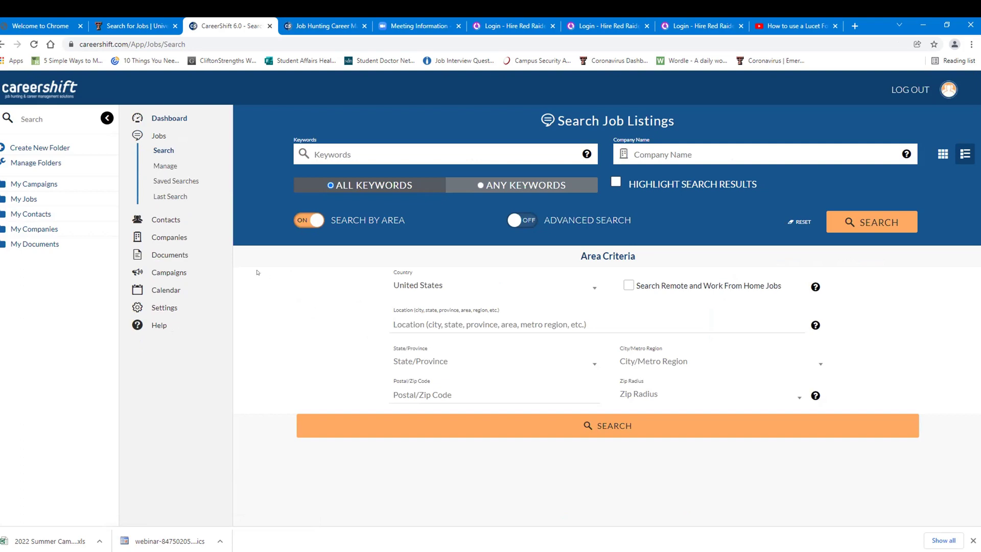
click(531, 222)
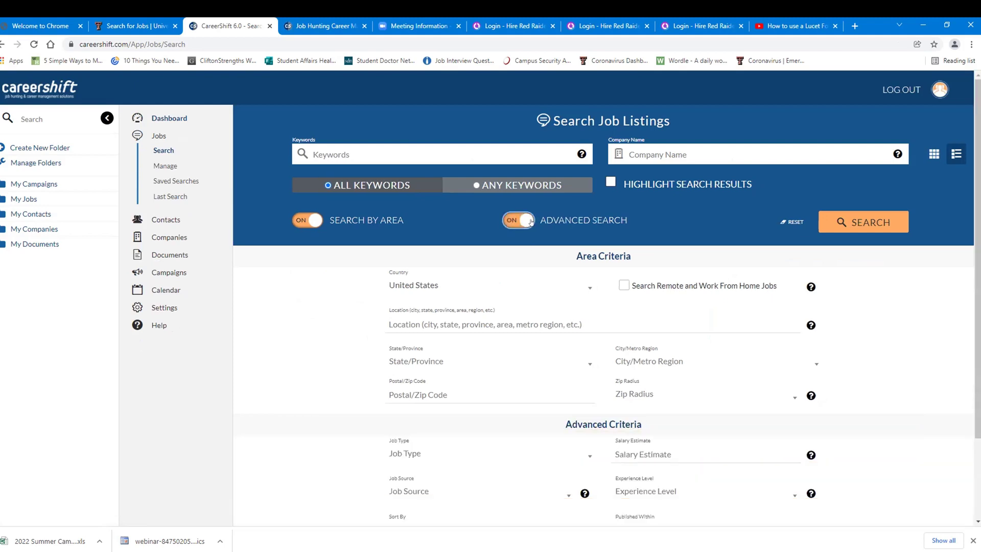
click(368, 148)
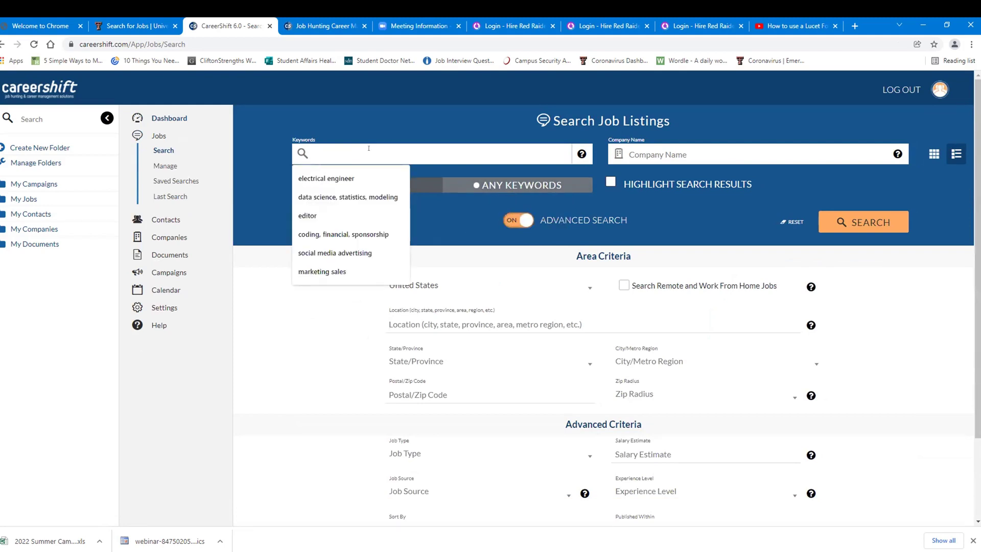
text(public relations)
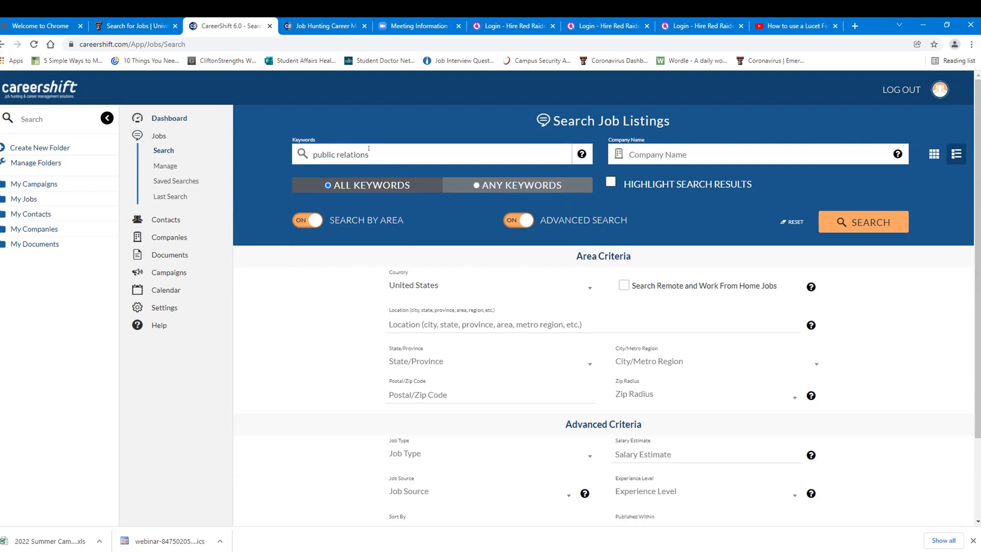
Set the country in the area criteria to Switzerland
click(390, 286)
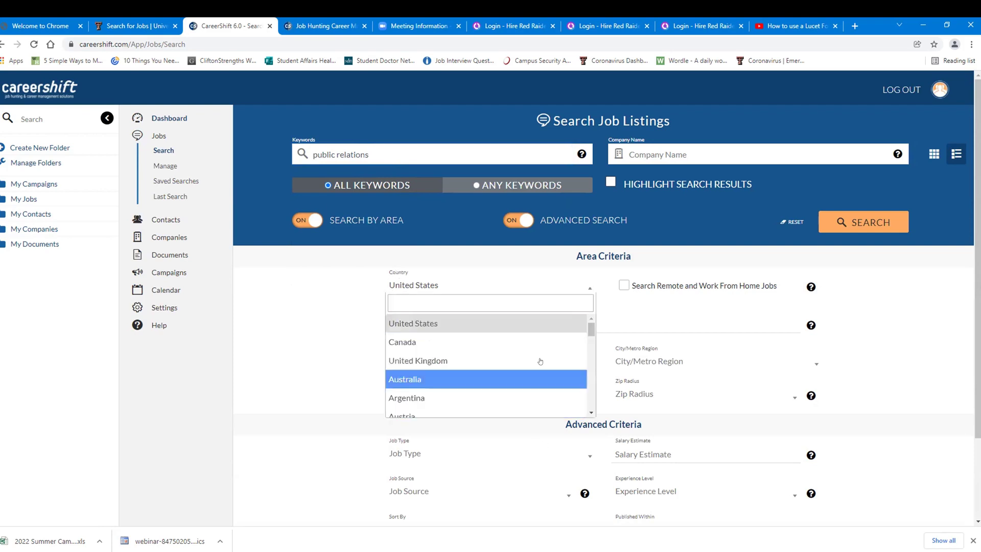
scroll(515, 371, down, 3)
scroll(514, 371, down, 5)
scroll(512, 371, down, 4)
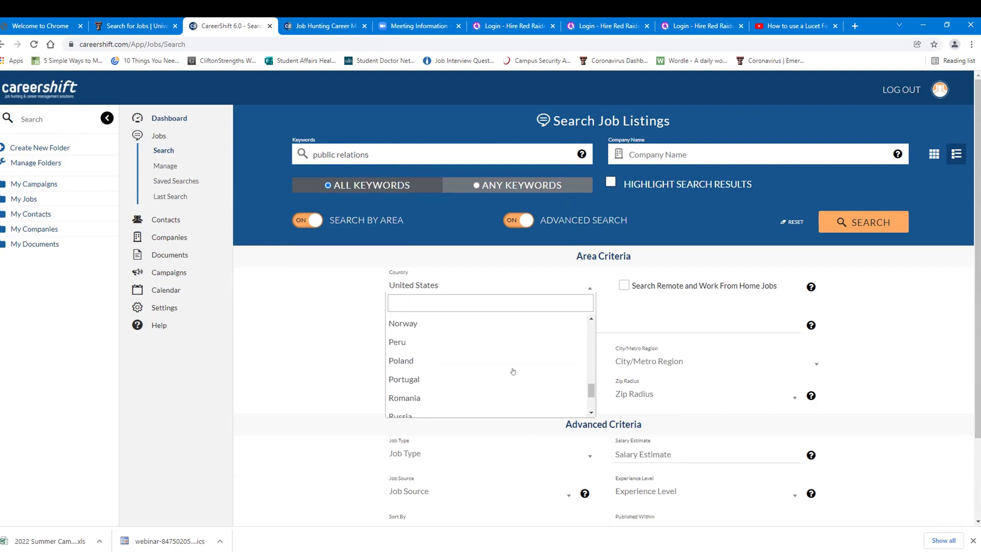
scroll(513, 371, up, 1)
scroll(513, 372, down, 1)
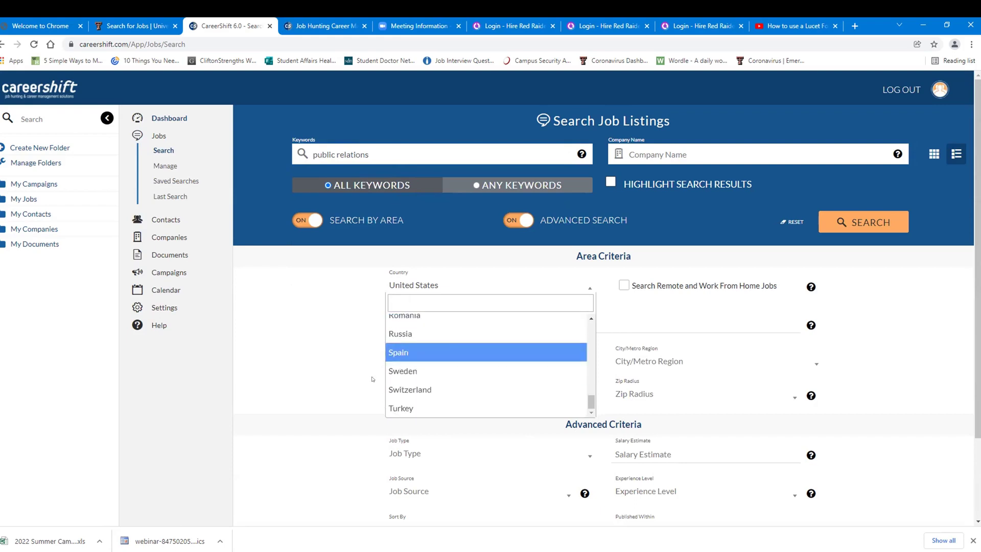
click(416, 389)
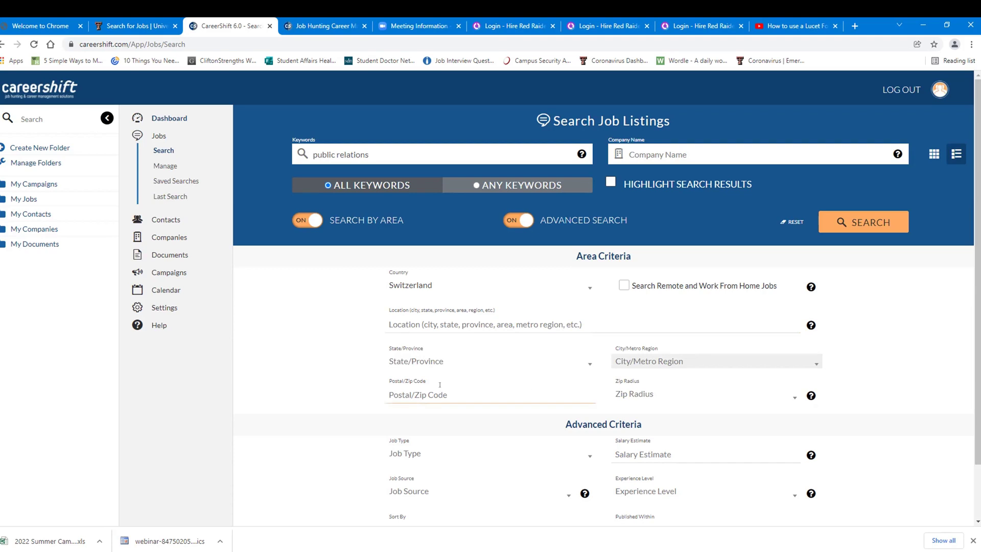
In the advanced criteria, set the job type to Internship and the job source to All Websites
scroll(439, 385, down, 1)
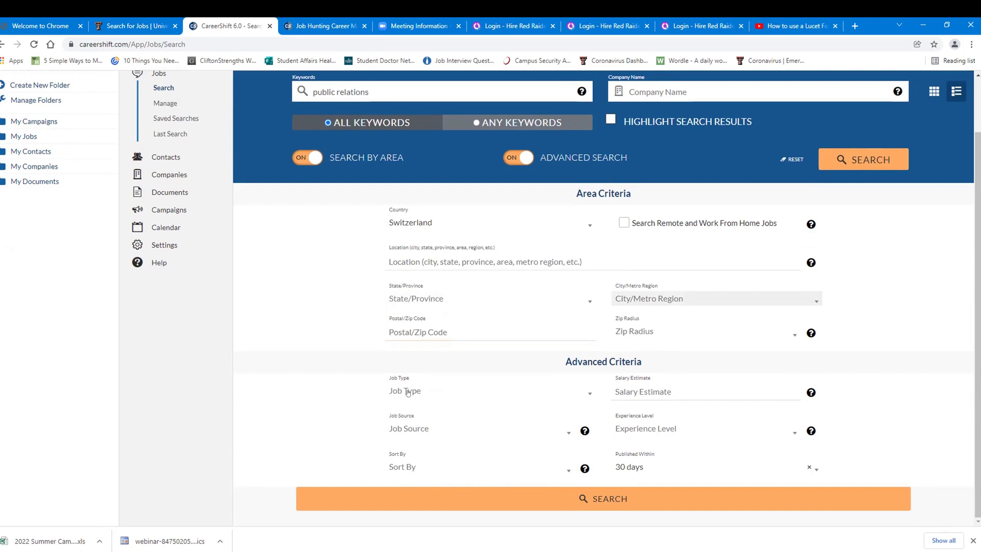
click(408, 392)
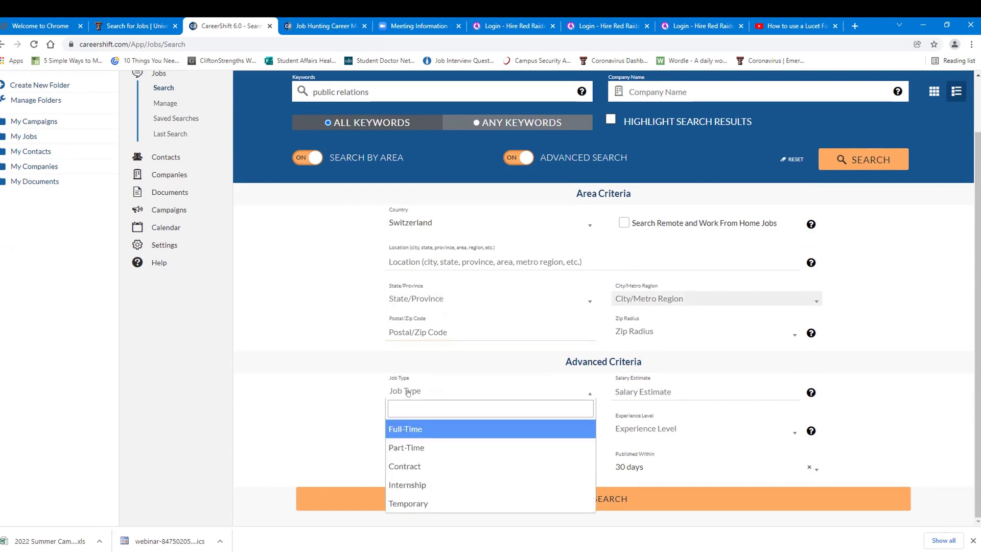
click(430, 483)
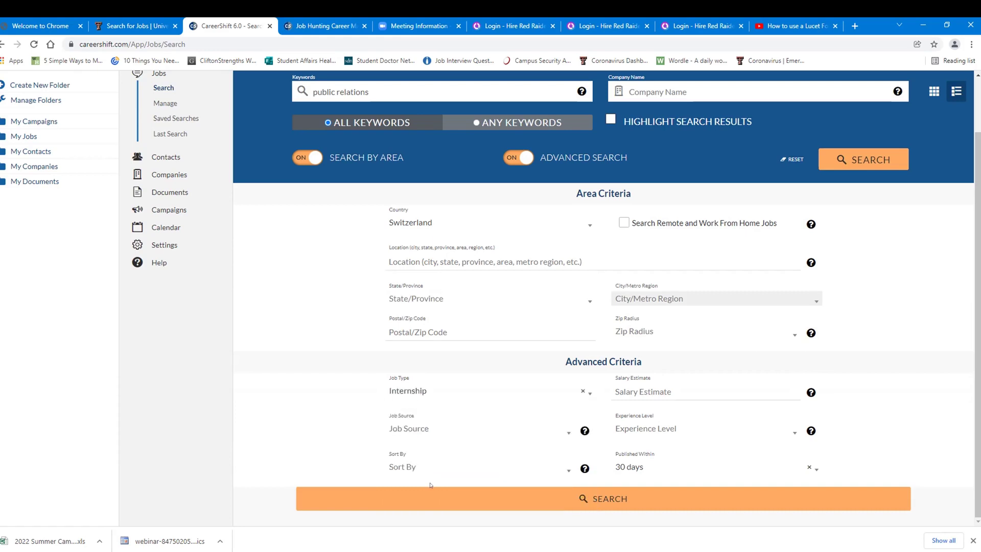
click(404, 429)
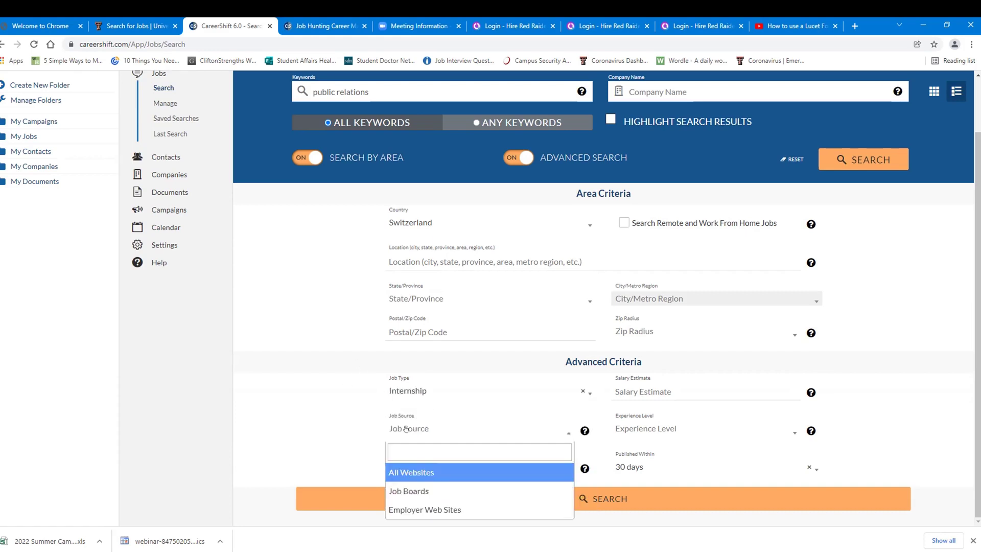
click(425, 474)
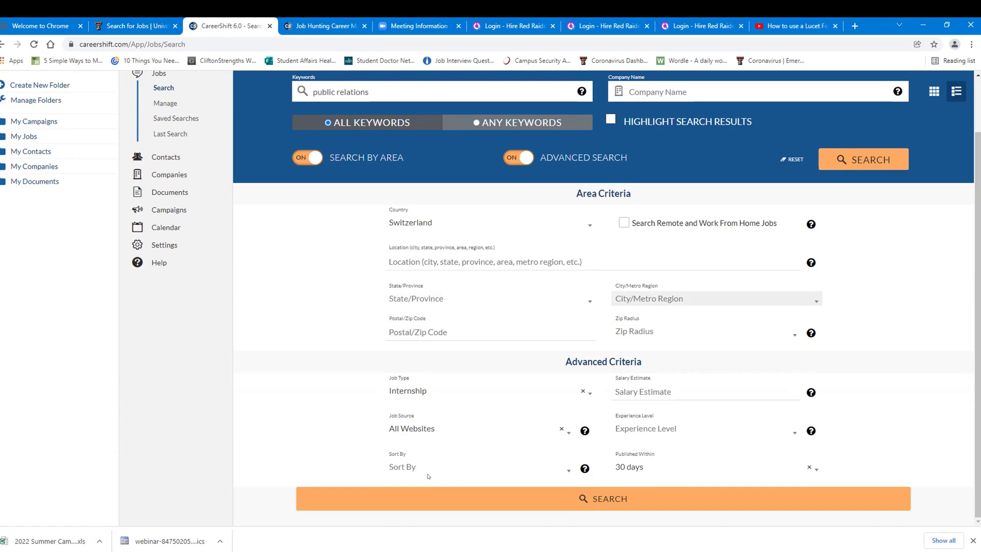
Run the job search sorted by Relevance and limited to jobs published within 30 days
click(399, 468)
click(438, 429)
click(813, 469)
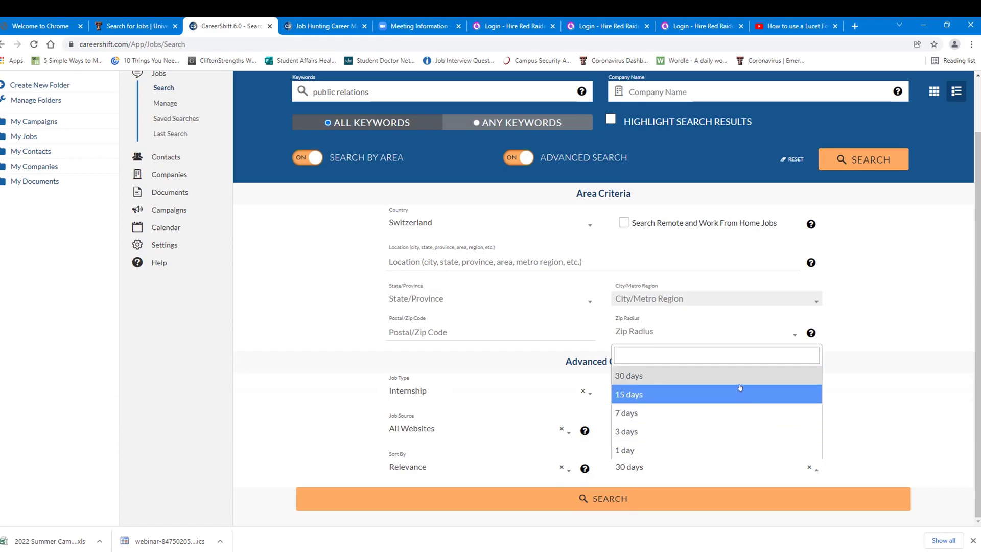
click(736, 371)
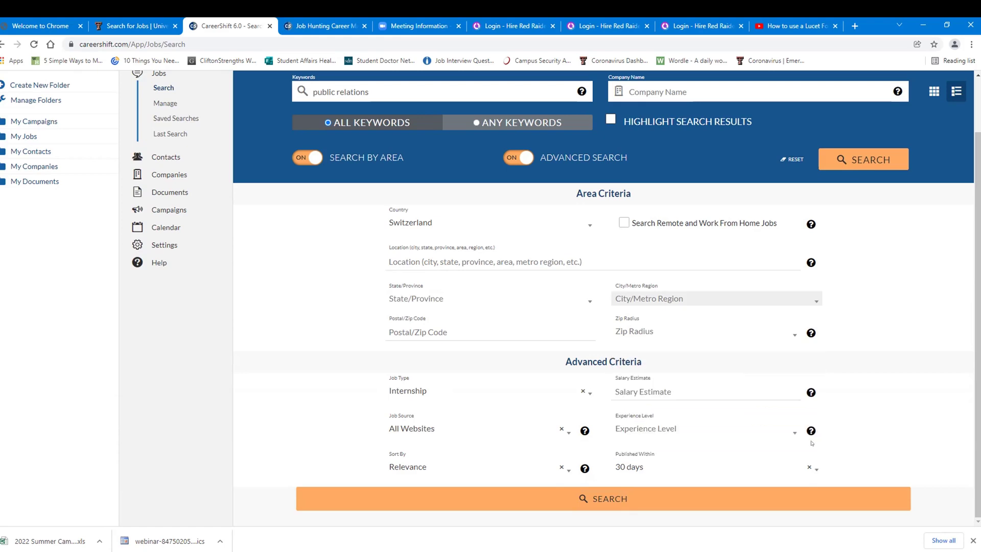
click(698, 497)
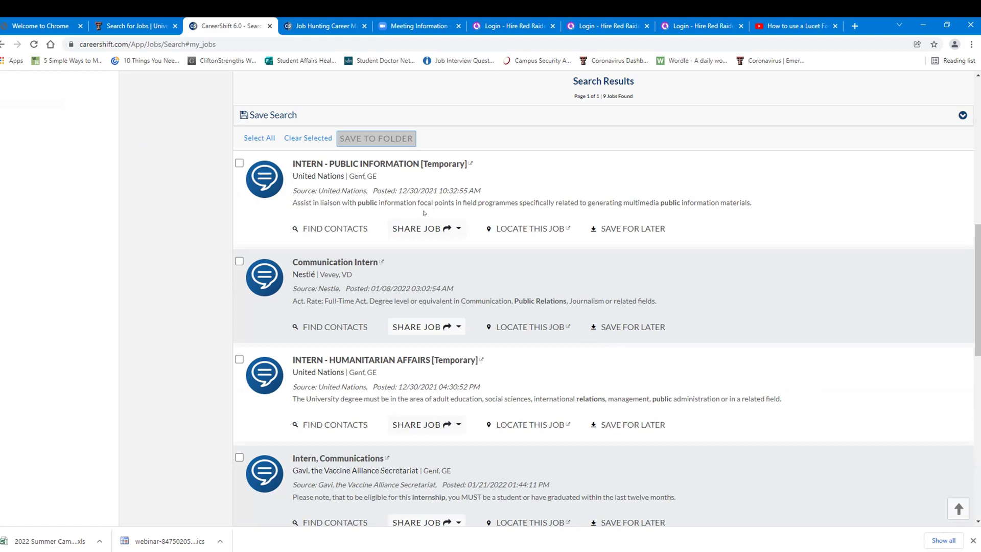
Open the United Nations "INTERN - PUBLIC INFORMATION" posting and read its organizational setting, responsibilities and competencies
click(382, 163)
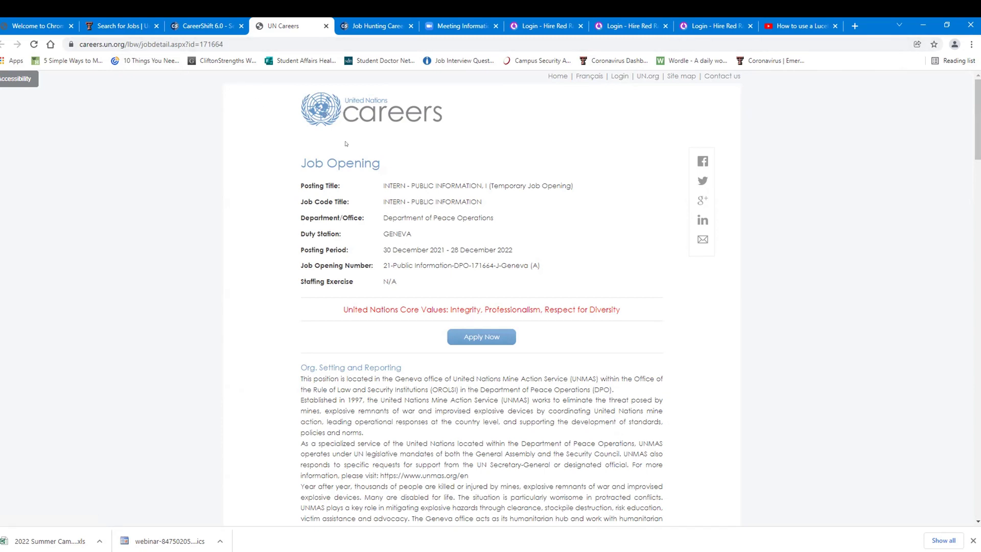
scroll(345, 146, down, 5)
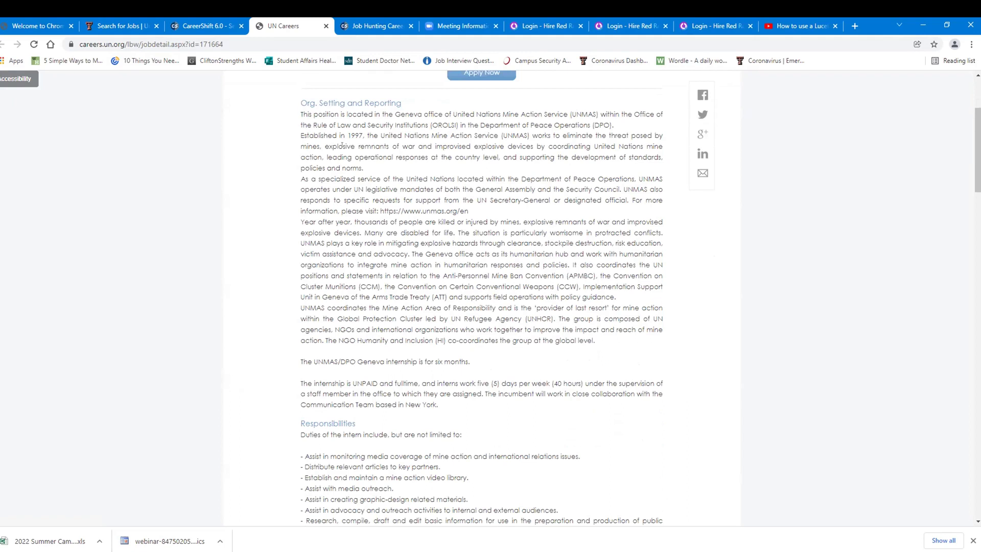
scroll(341, 145, down, 3)
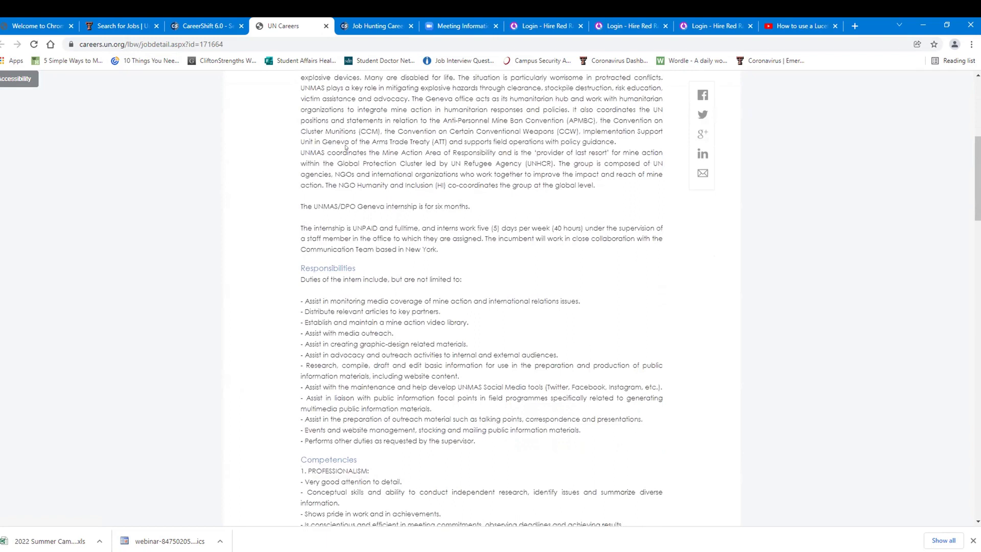
scroll(345, 147, up, 4)
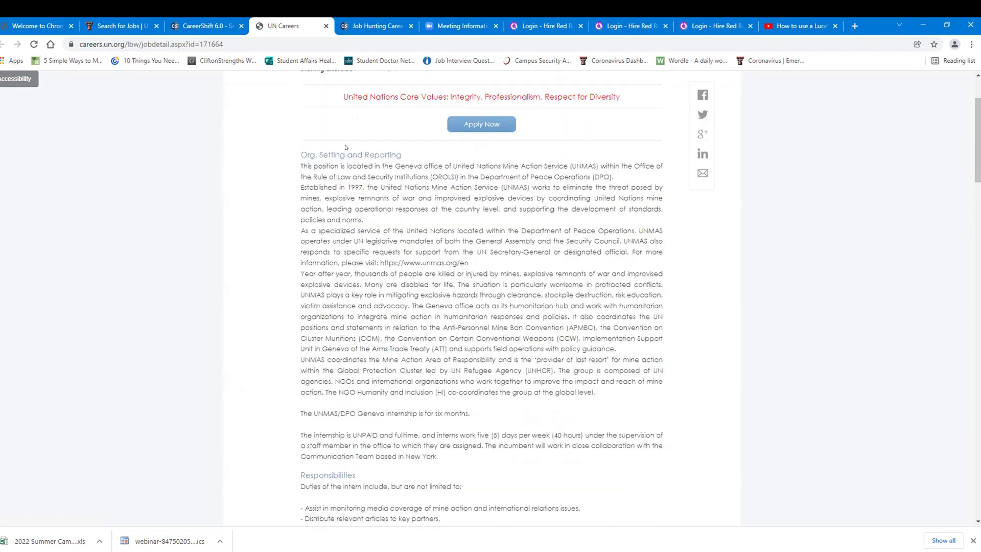
scroll(345, 148, down, 5)
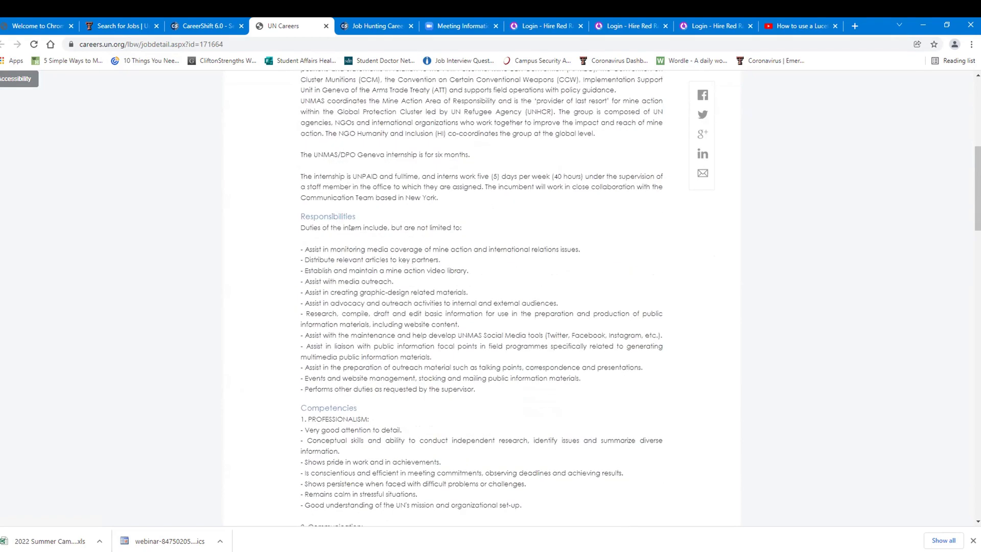
scroll(350, 227, down, 3)
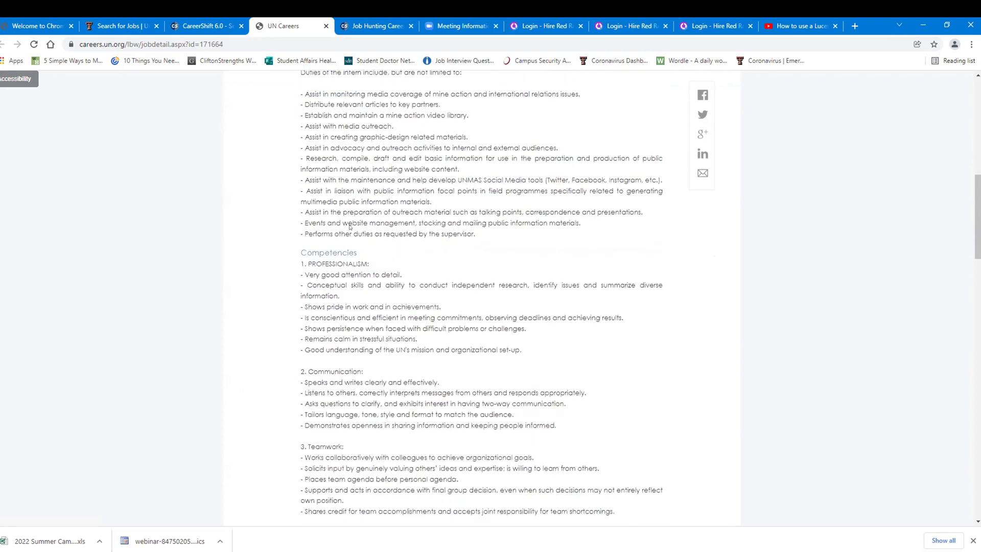
scroll(350, 226, down, 2)
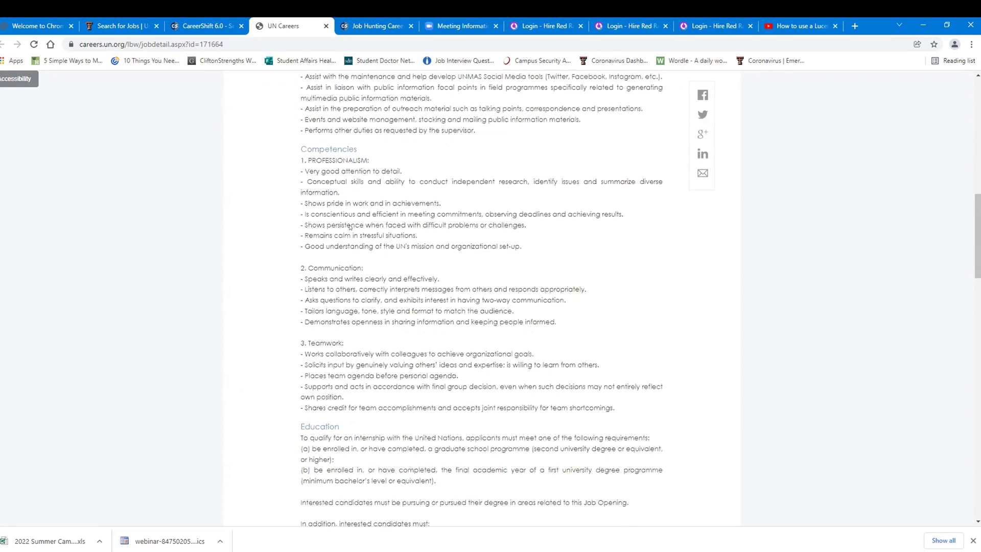
scroll(350, 227, up, 1)
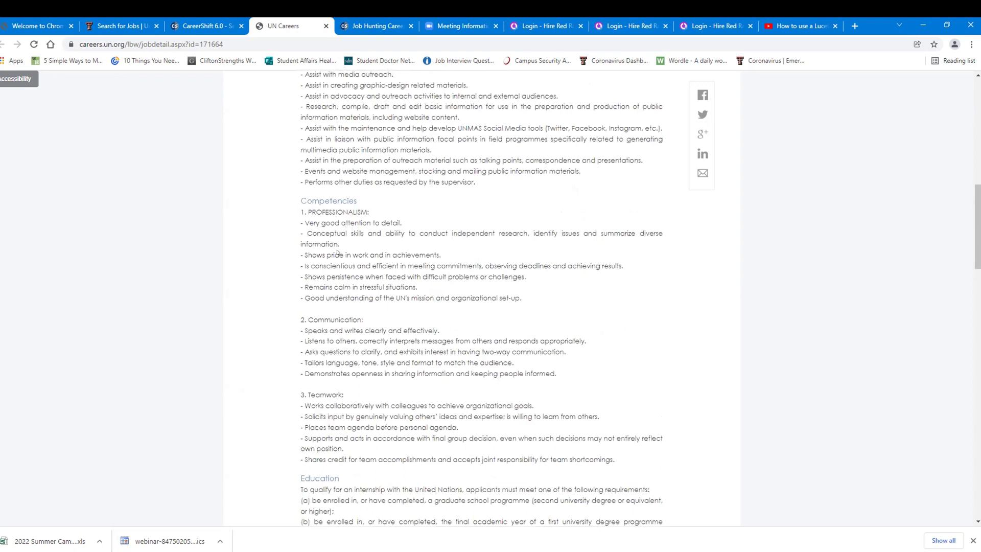
scroll(347, 269, down, 3)
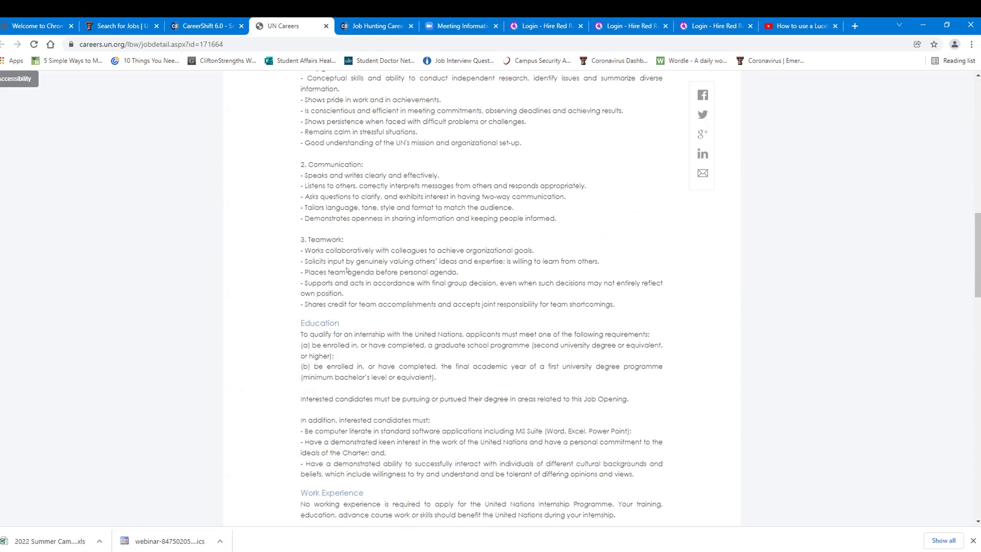
Review the posting's education, work experience, language and special notice requirements, and return to the CareerShift search results
scroll(346, 269, down, 2)
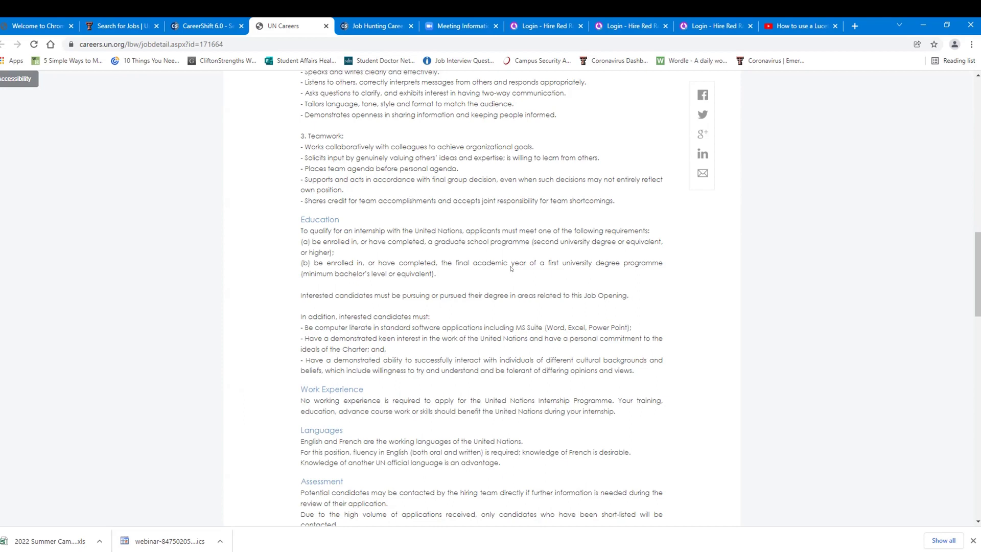
scroll(510, 271, down, 3)
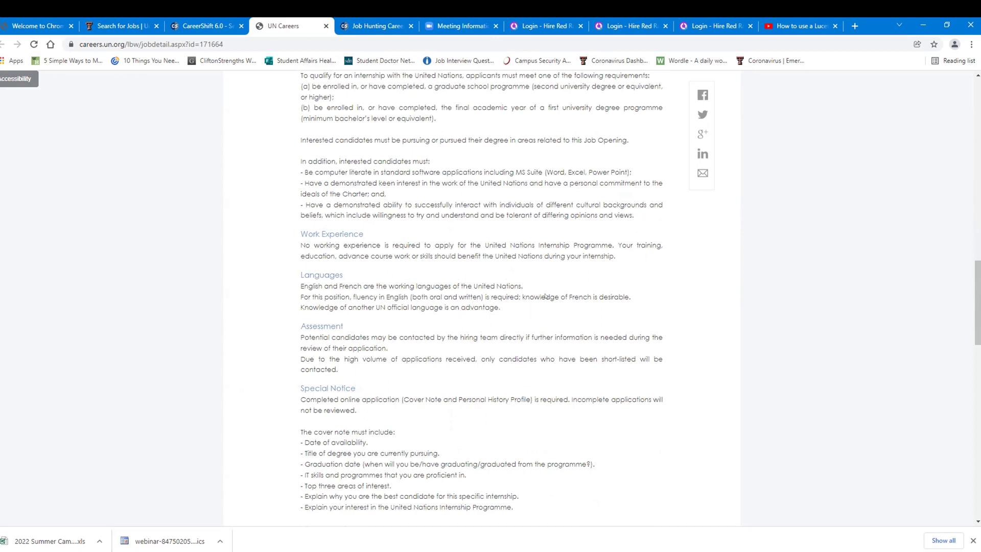
scroll(534, 309, down, 2)
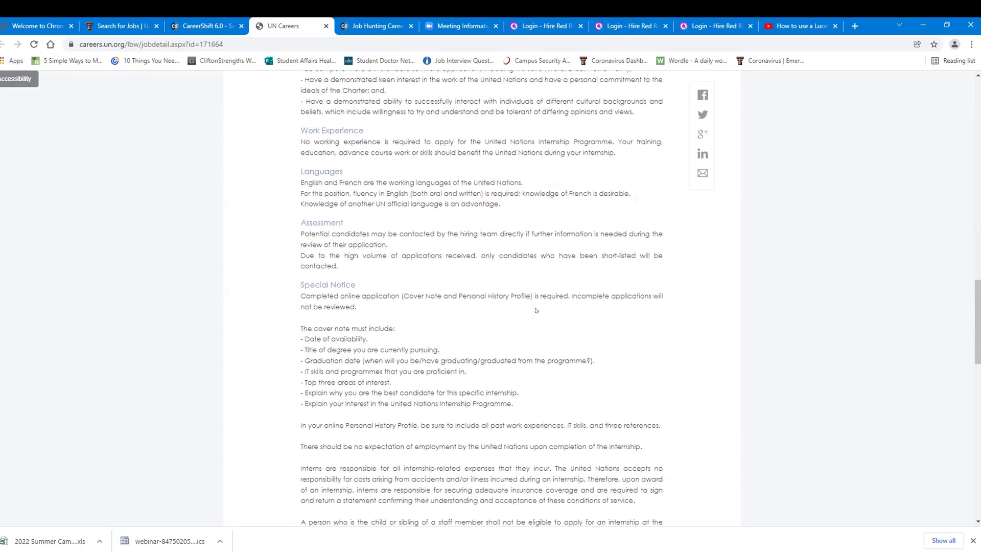
scroll(536, 310, down, 1)
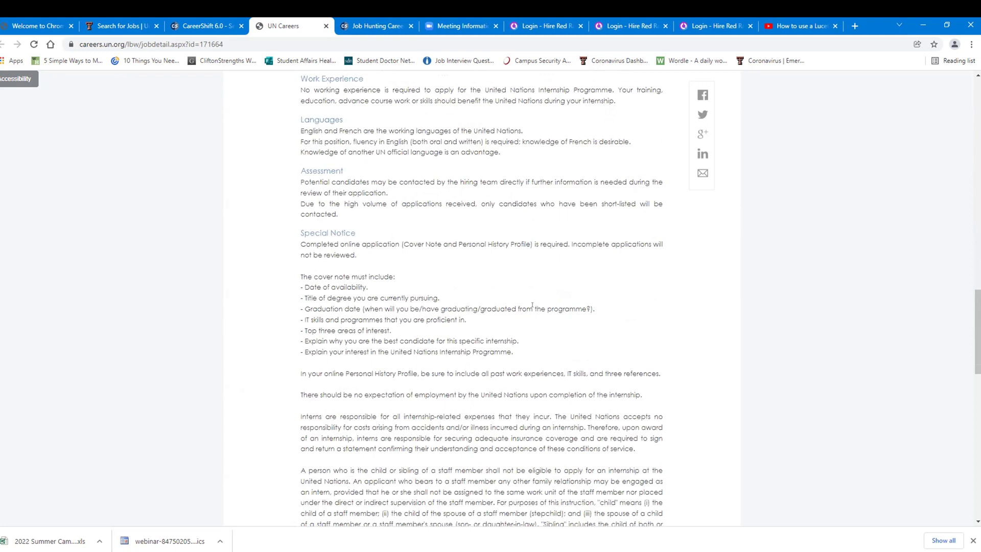
scroll(531, 305, down, 8)
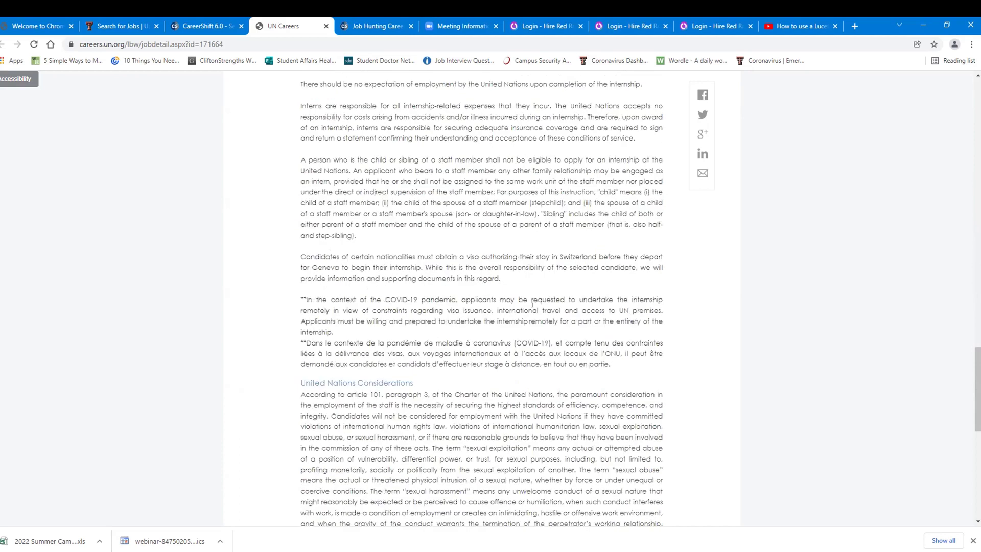
scroll(532, 305, down, 3)
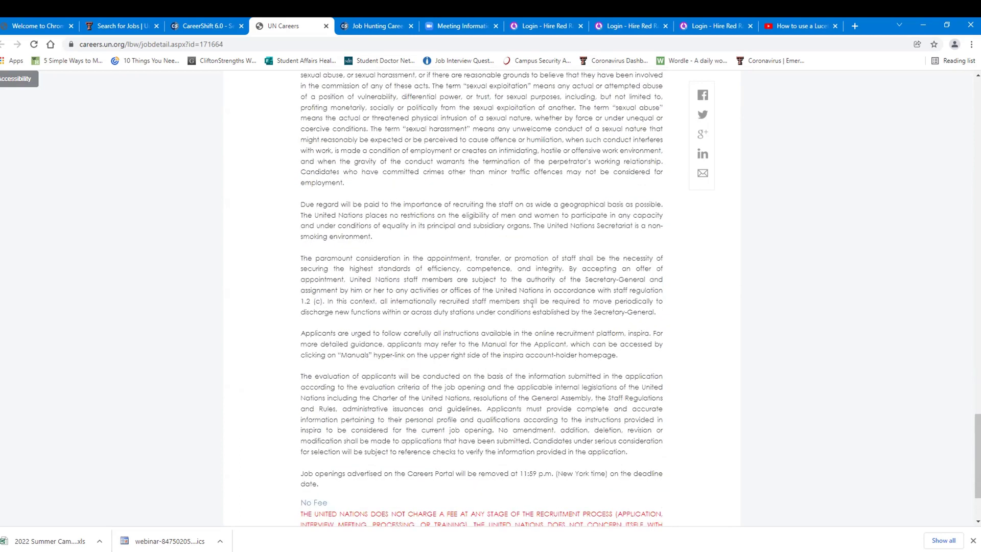
scroll(532, 304, up, 6)
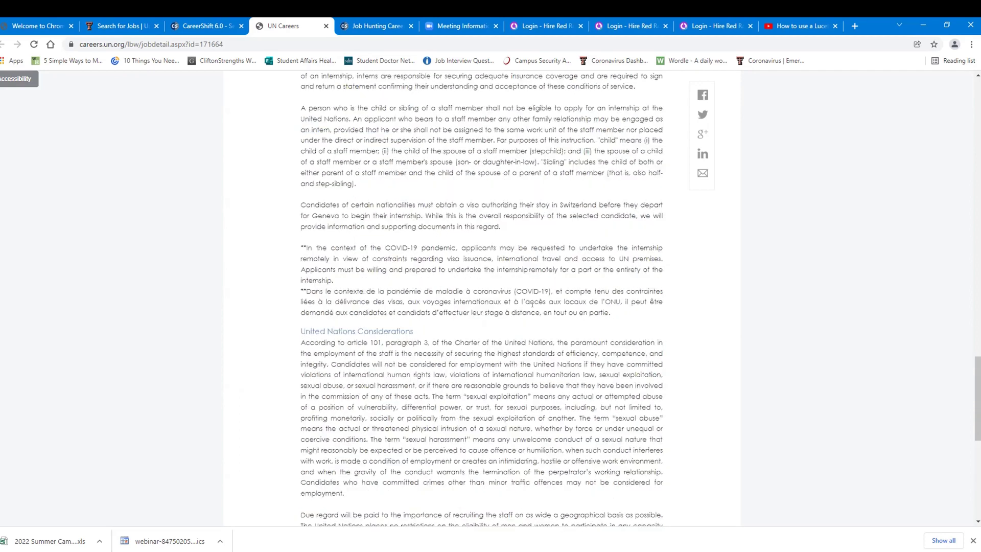
scroll(532, 305, up, 20)
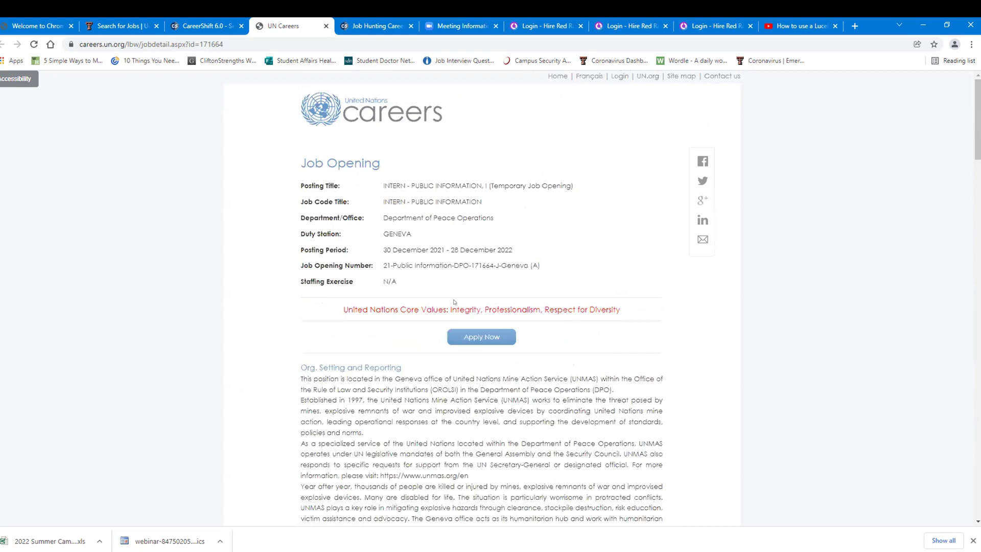
click(202, 26)
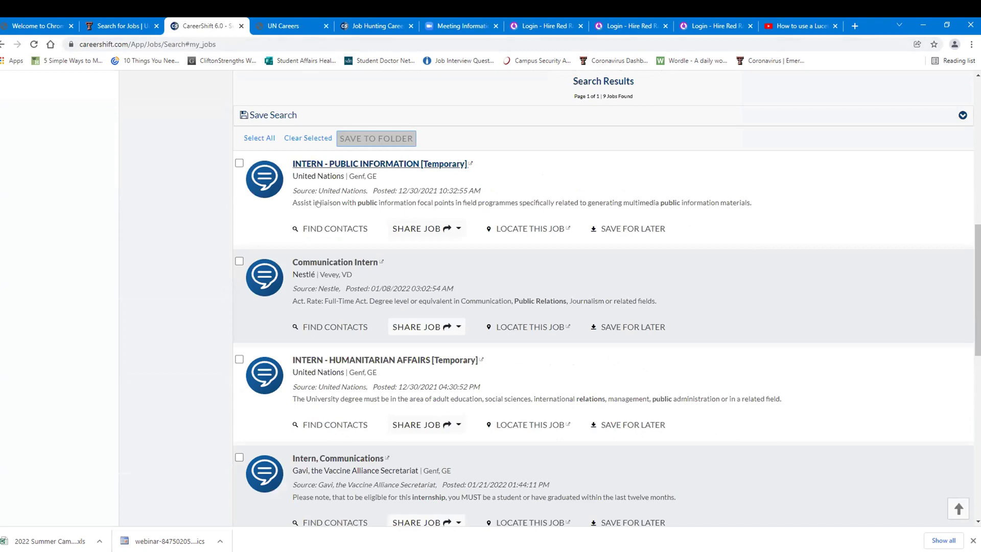
Look through the Switzerland internship results and open the Foreign & Commonwealth Office "Communications Intern (CHEG21.594)" posting
scroll(359, 378, down, 2)
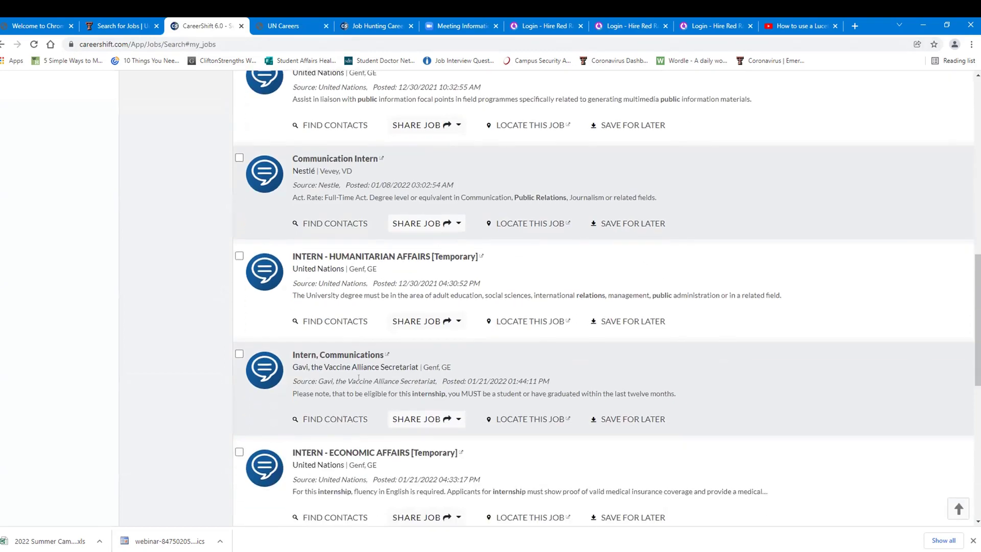
scroll(359, 378, down, 1)
scroll(362, 379, down, 2)
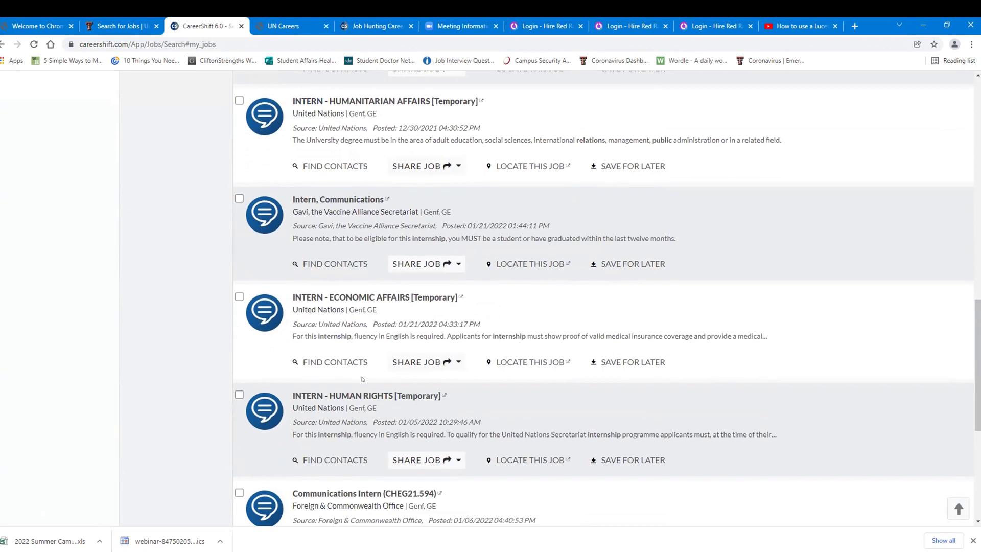
scroll(340, 491, down, 2)
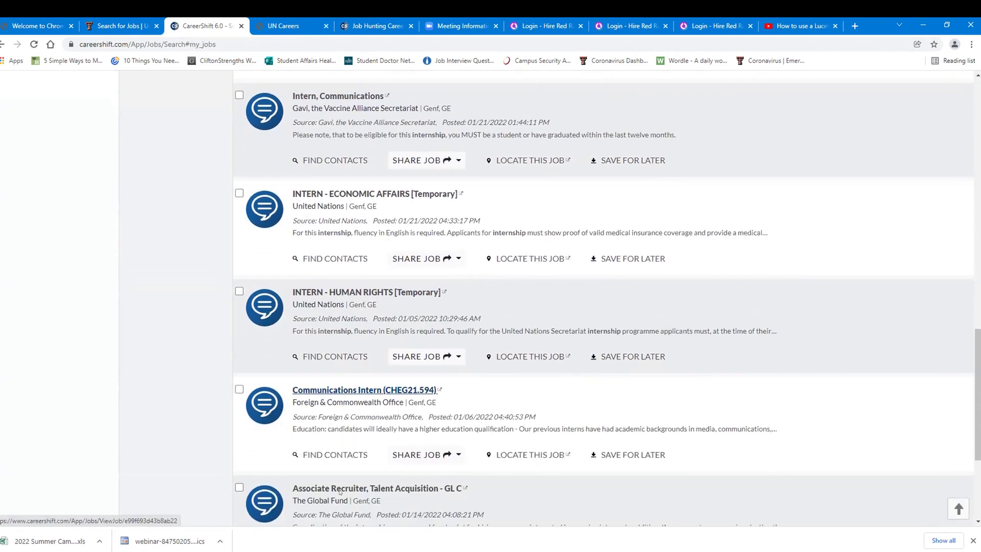
click(326, 389)
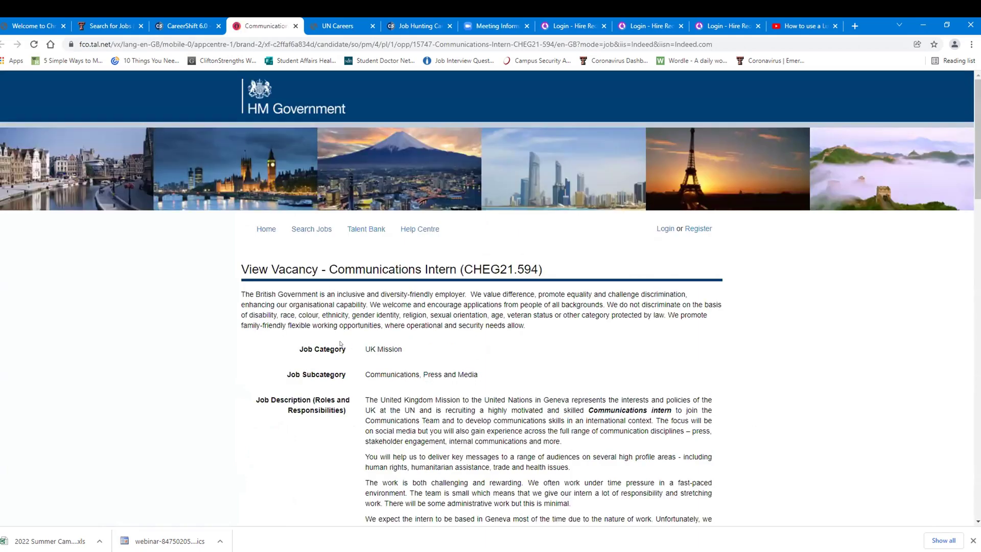
Read the Communications Intern vacancy's job description, main duties and essential qualifications
scroll(341, 343, down, 10)
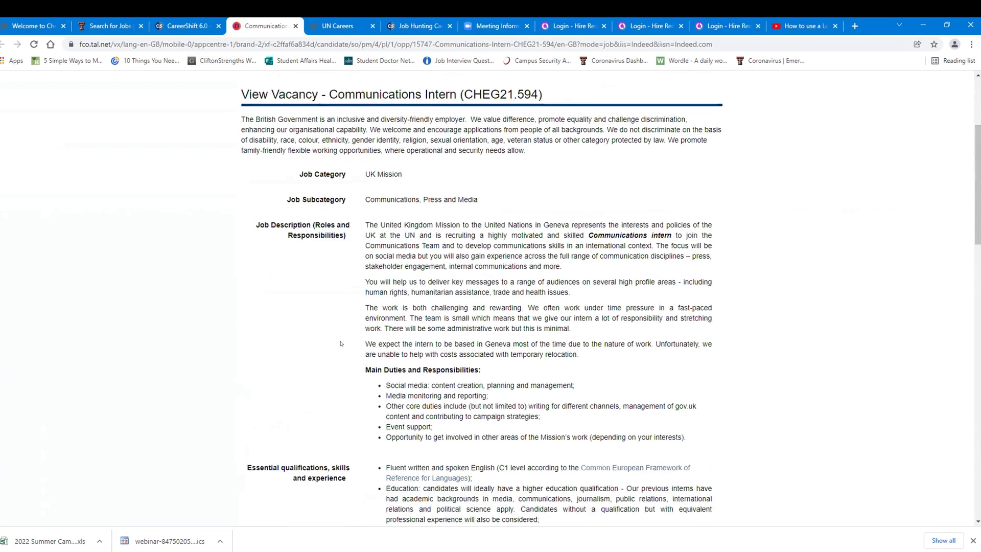
scroll(341, 343, down, 2)
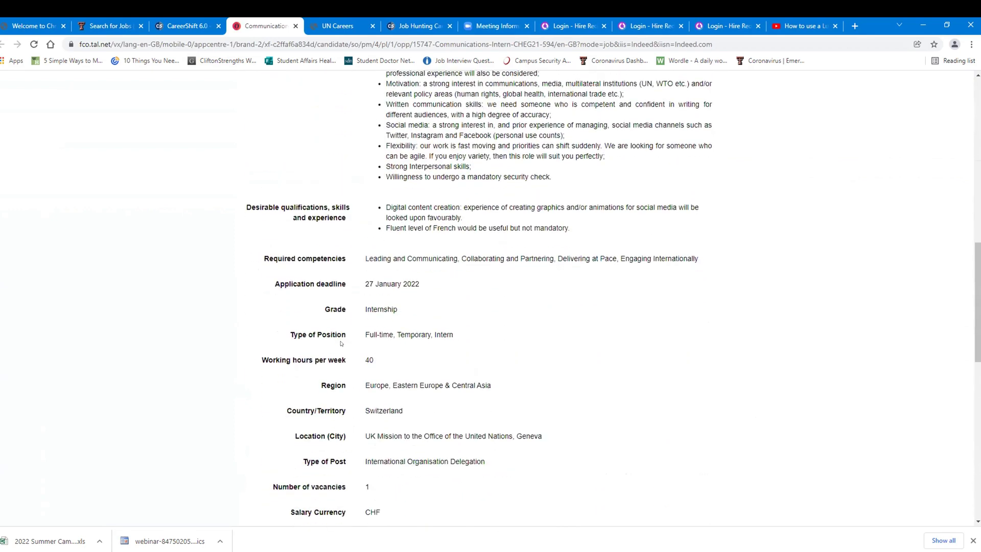
scroll(340, 343, up, 12)
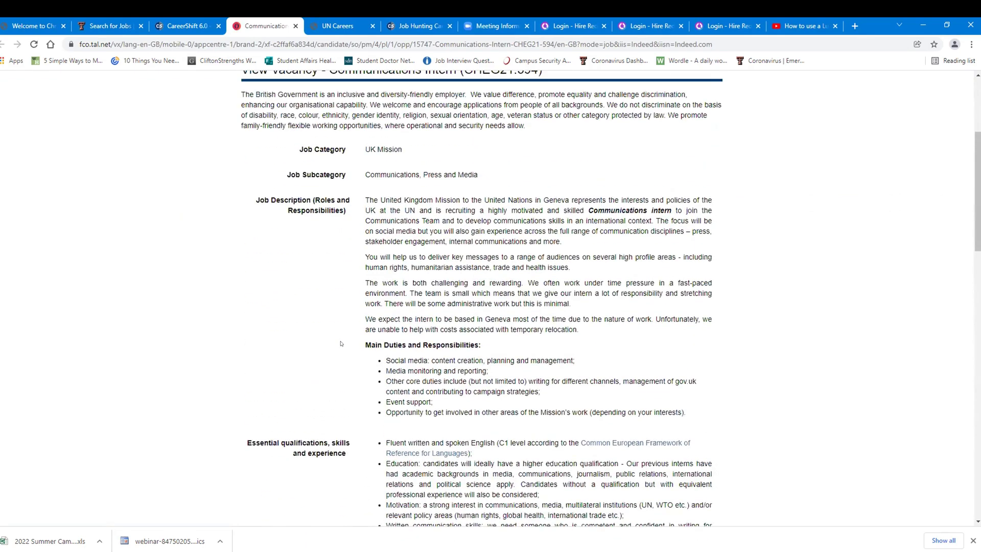
scroll(340, 343, up, 1)
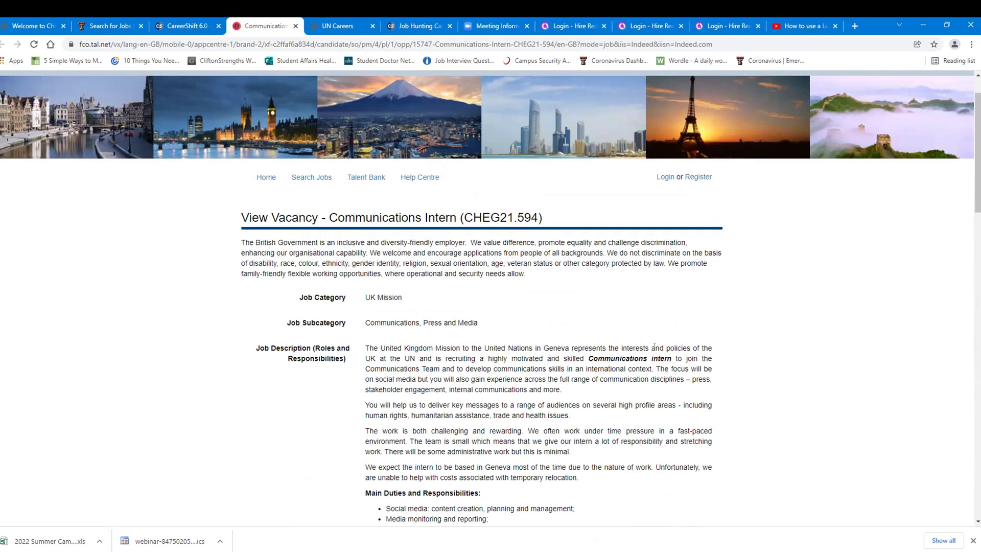
scroll(474, 336, down, 2)
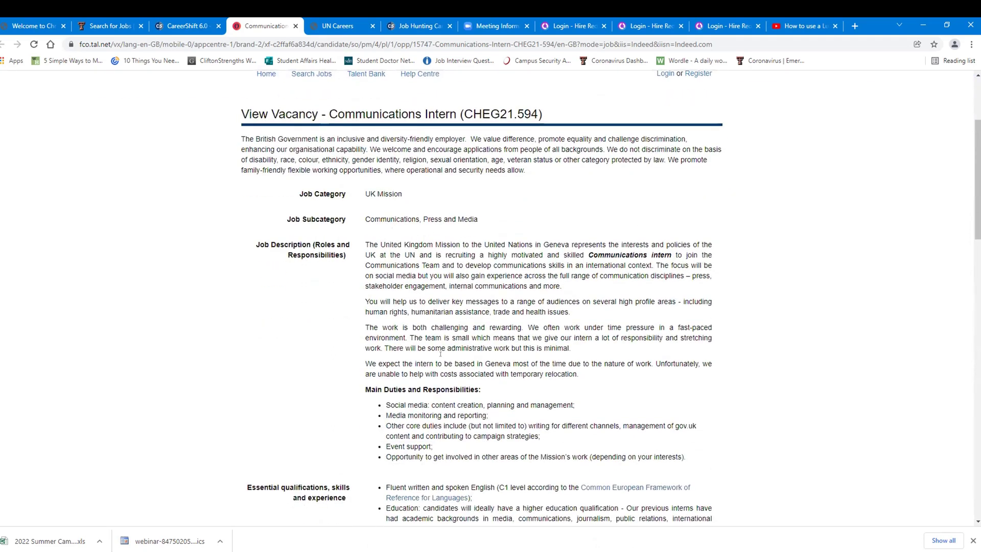
scroll(442, 358, down, 2)
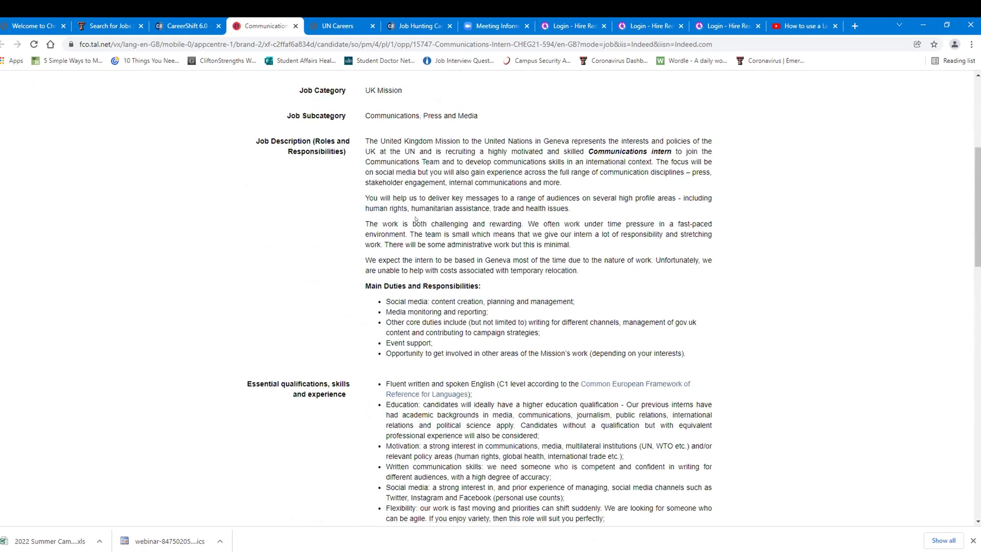
scroll(397, 419, down, 2)
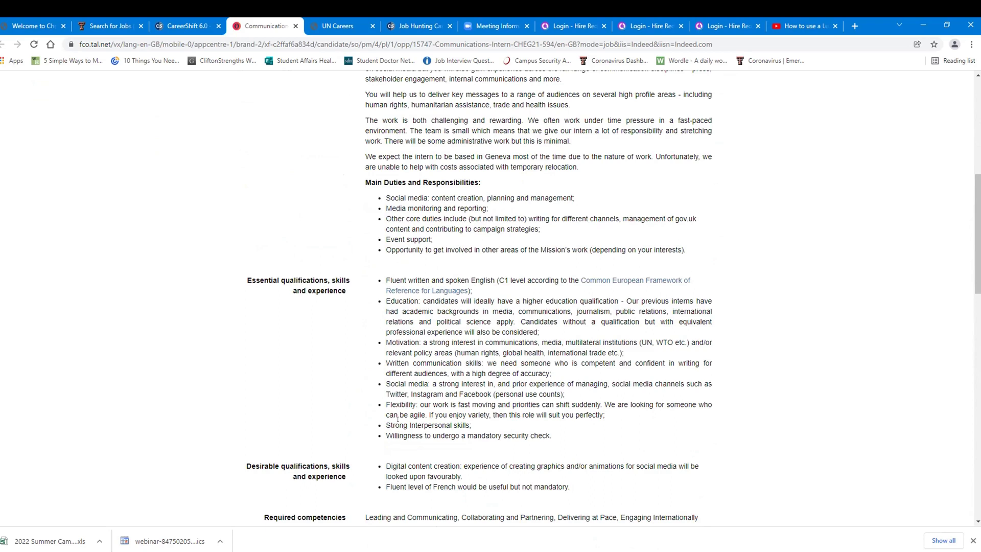
Review the vacancy's competencies, application deadline, stipend and conditions of employment, and return to the CareerShift search results
scroll(398, 419, down, 3)
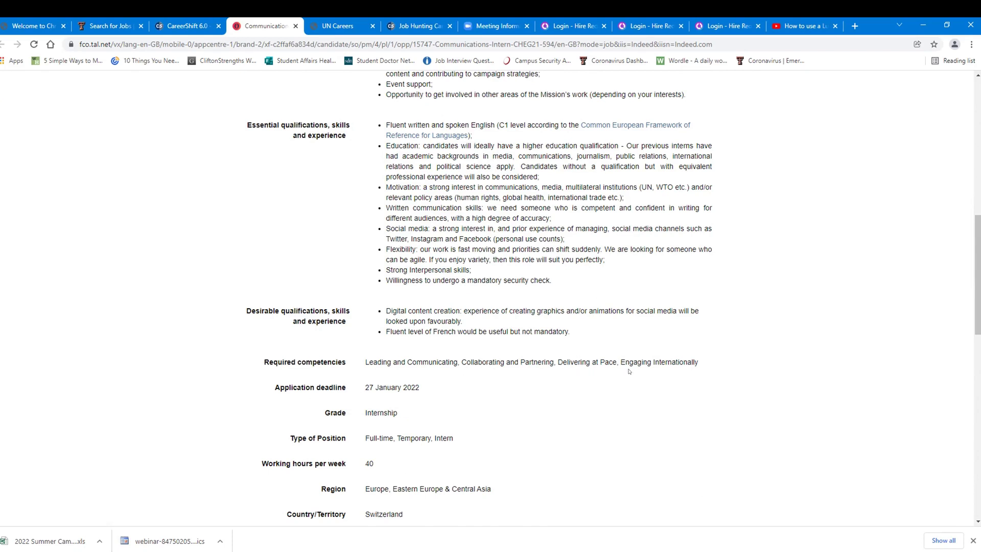
scroll(646, 376, down, 4)
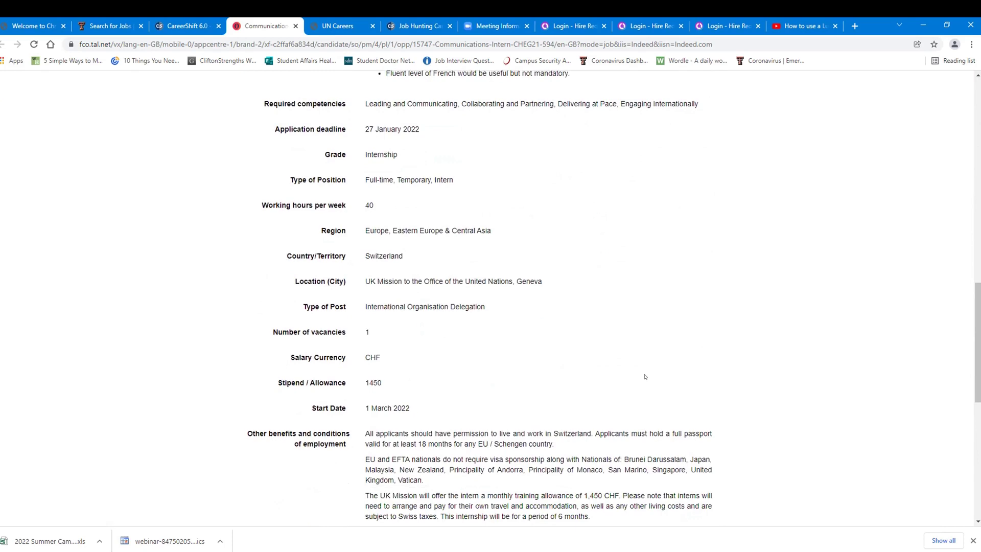
scroll(644, 377, up, 1)
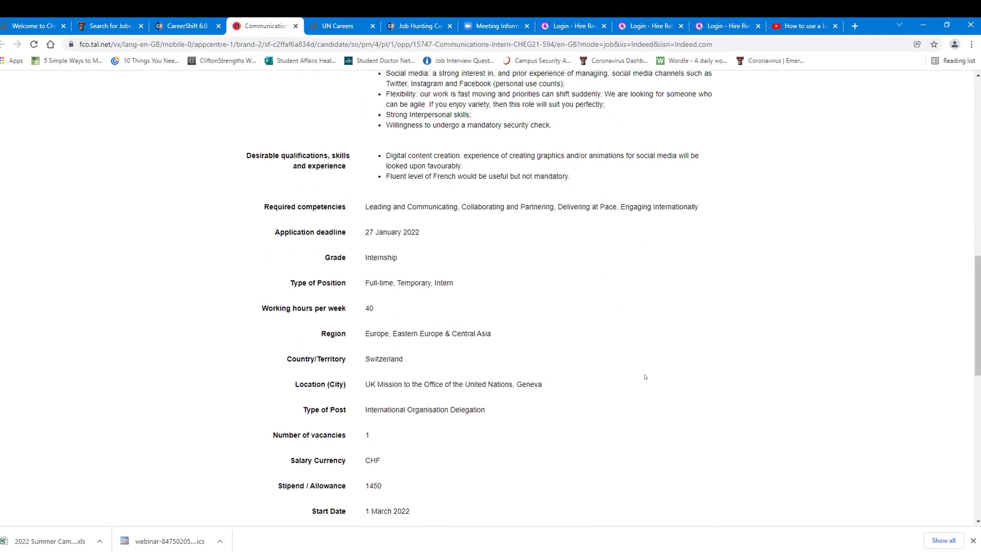
scroll(644, 376, down, 3)
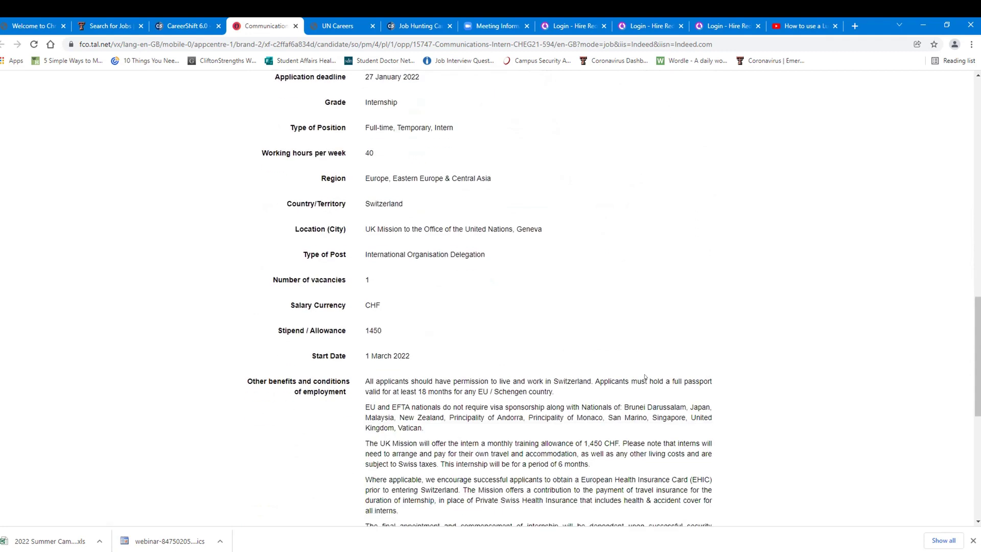
scroll(645, 377, down, 4)
scroll(644, 376, down, 3)
scroll(645, 376, up, 8)
scroll(644, 377, up, 19)
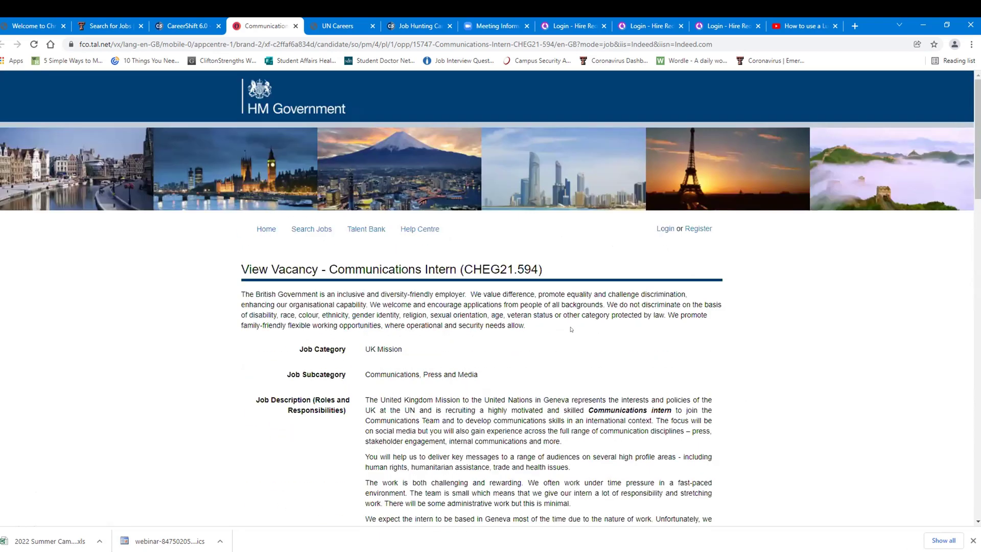
click(199, 26)
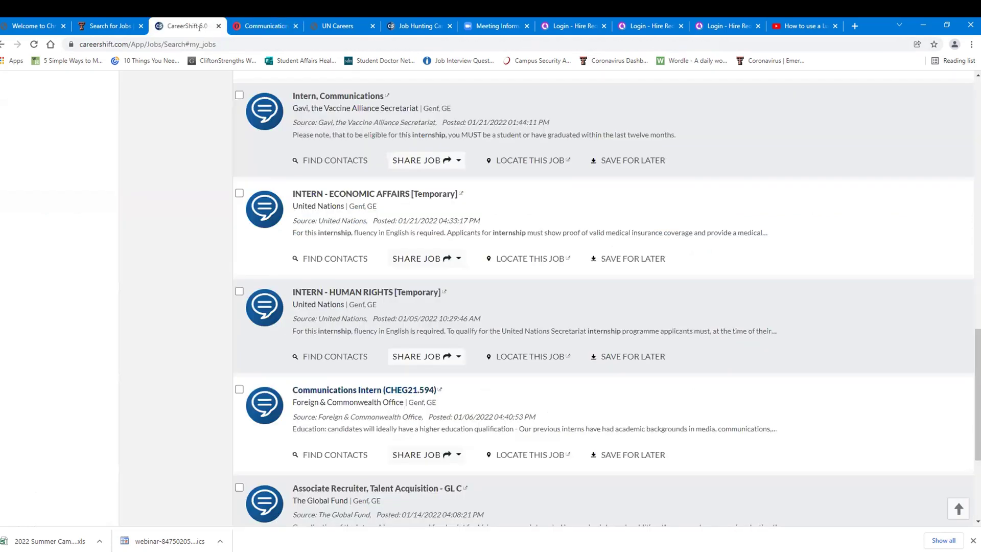
Change the search country to Norway and rerun the public relations internship search
scroll(371, 113, up, 10)
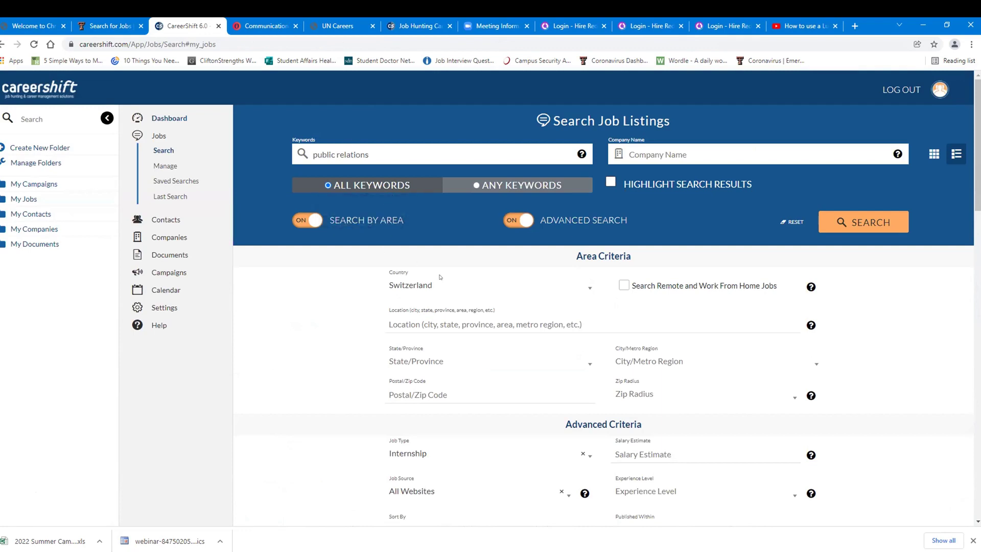
click(589, 288)
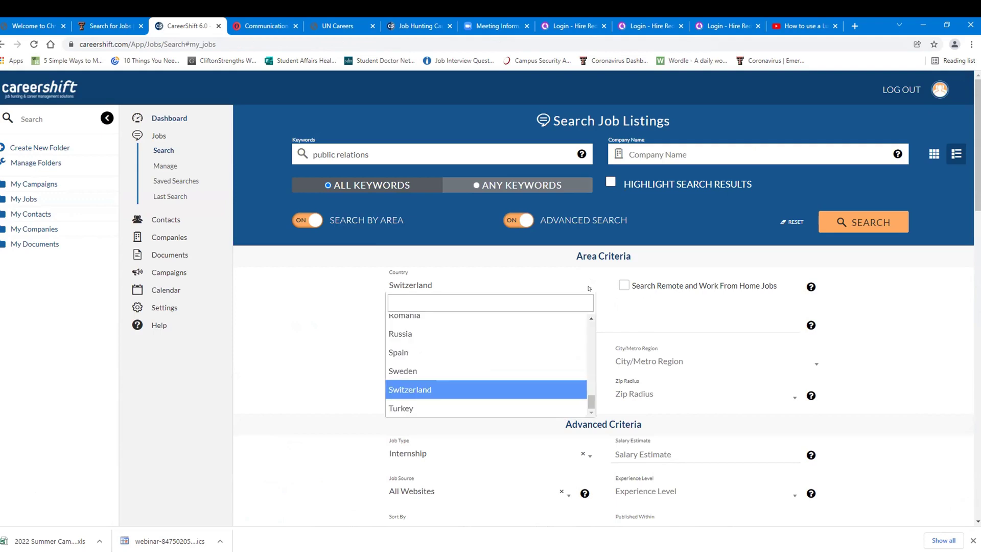
scroll(541, 322, up, 2)
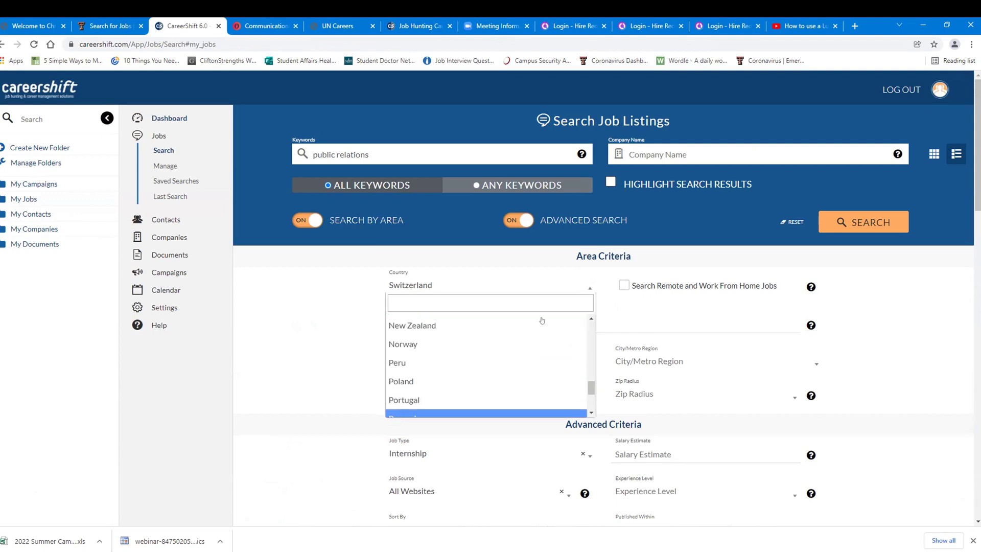
click(482, 344)
scroll(448, 317, down, 4)
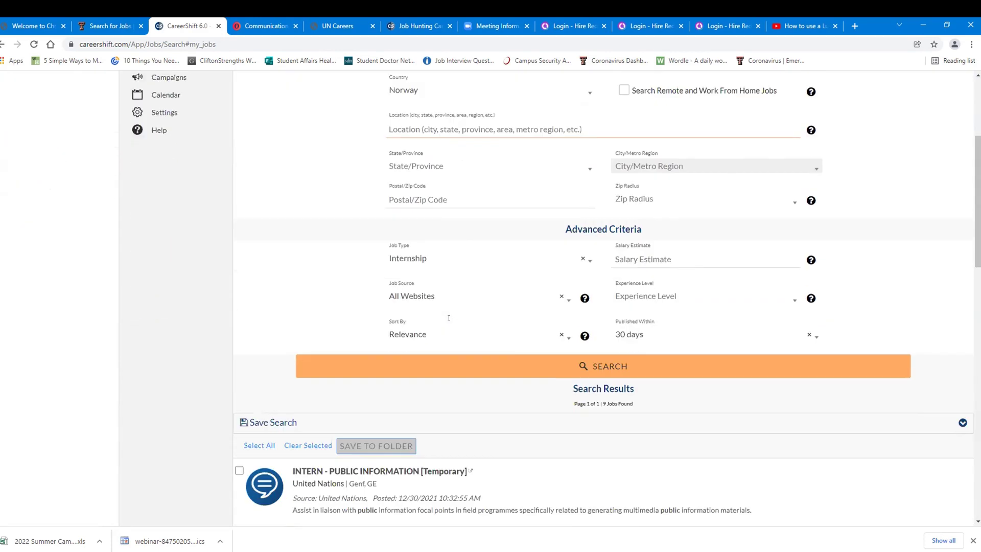
click(605, 359)
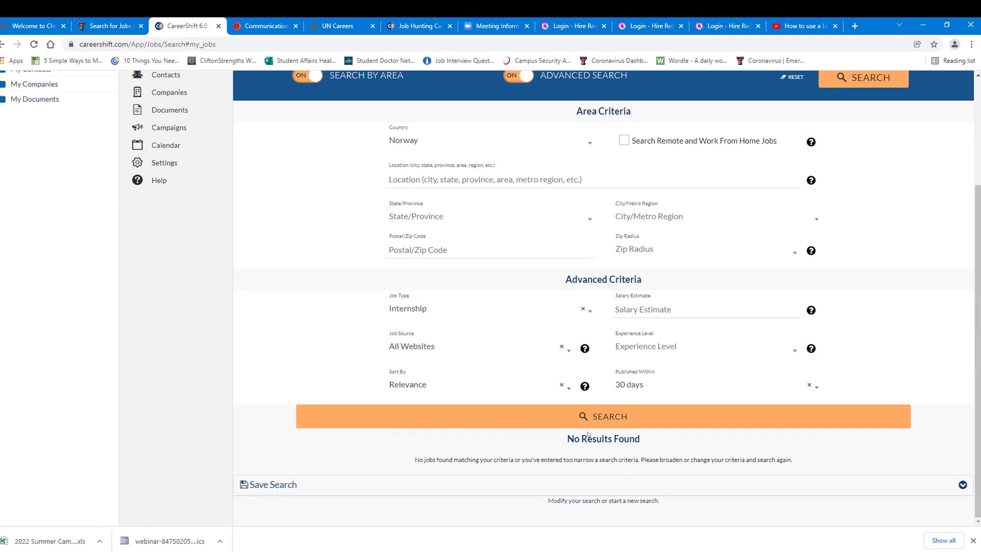
Set the search country to Germany and rerun the public relations internship search
scroll(587, 434, up, 3)
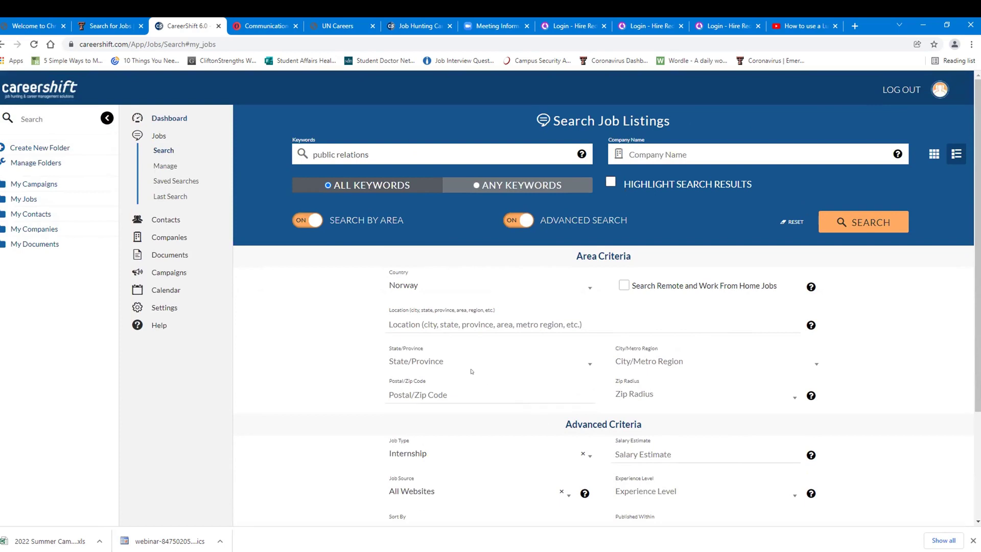
click(587, 288)
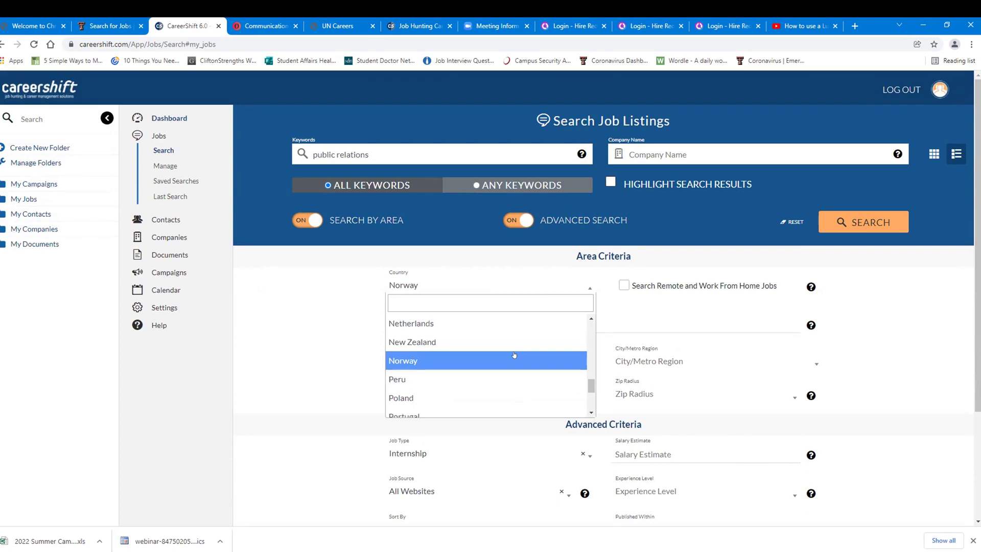
scroll(512, 353, up, 5)
click(468, 329)
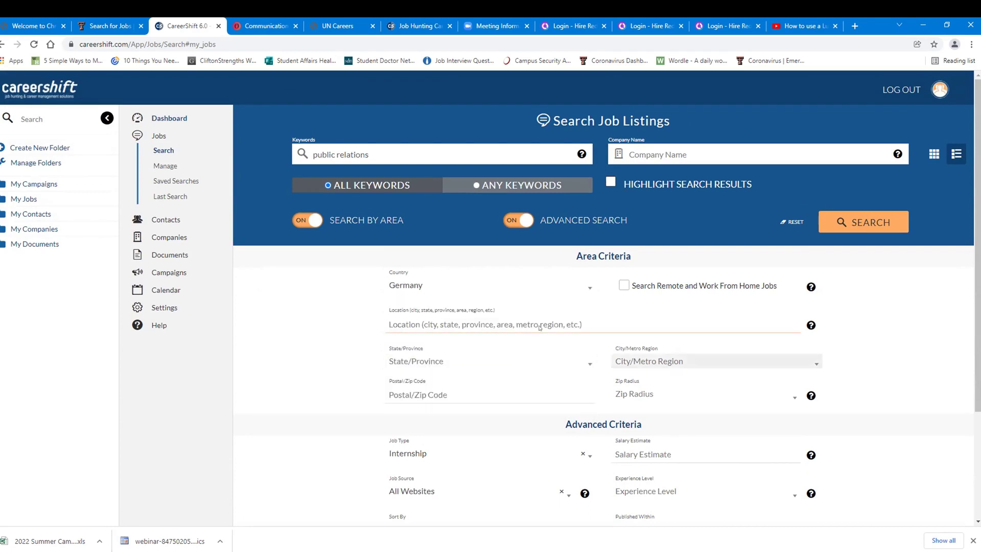
click(827, 224)
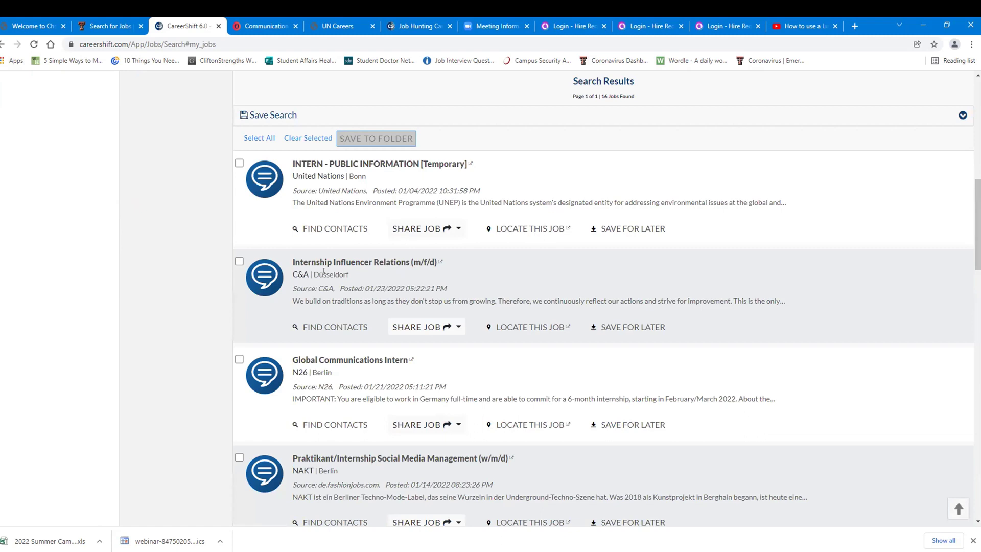
Look up contacts for C&A from its "Internship Influencer Relations (m/f/d)" posting, and return to a blank job search
click(323, 328)
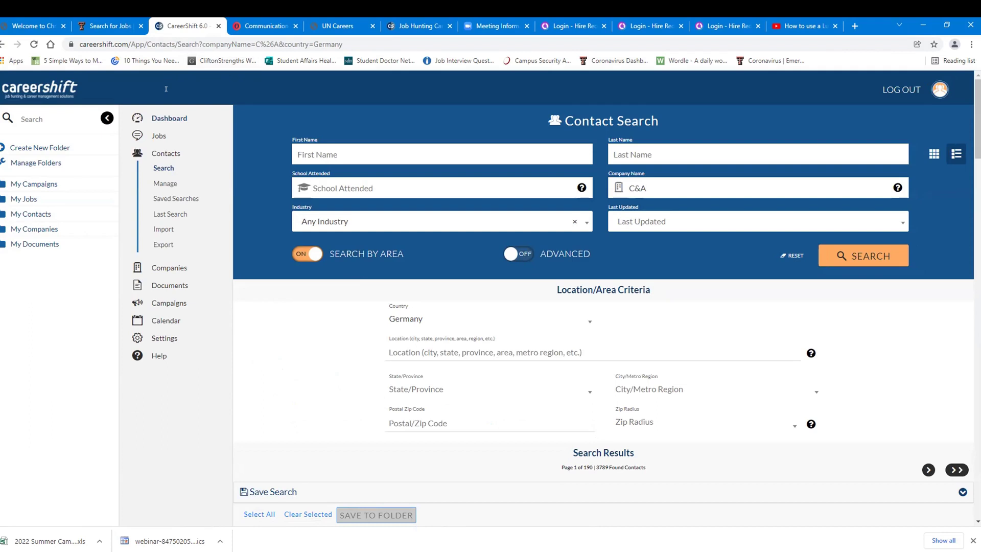
click(163, 167)
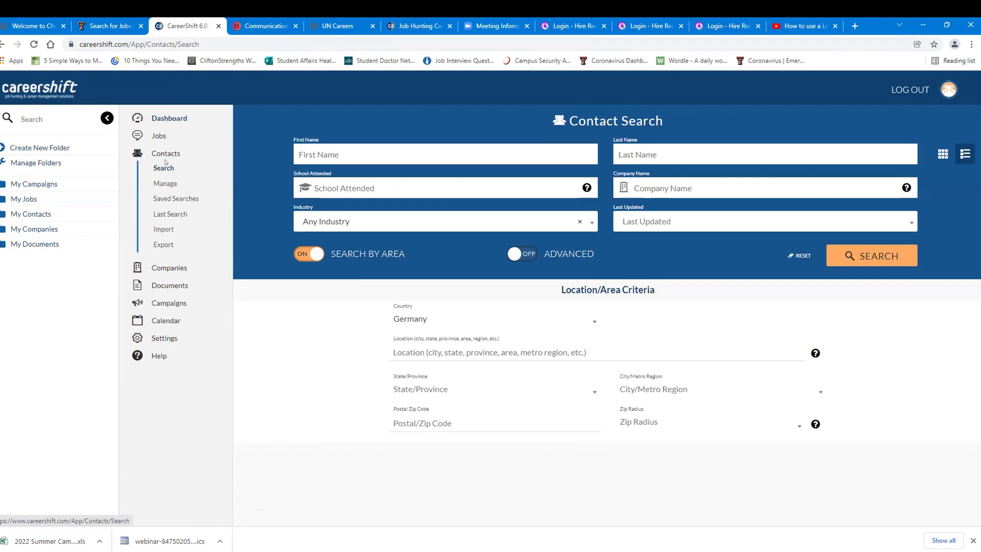
click(158, 136)
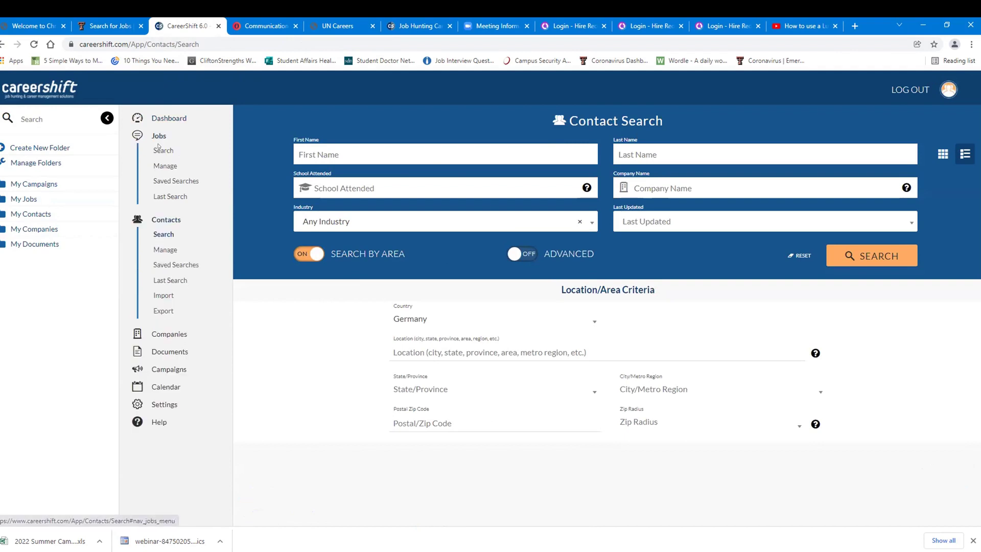
click(159, 149)
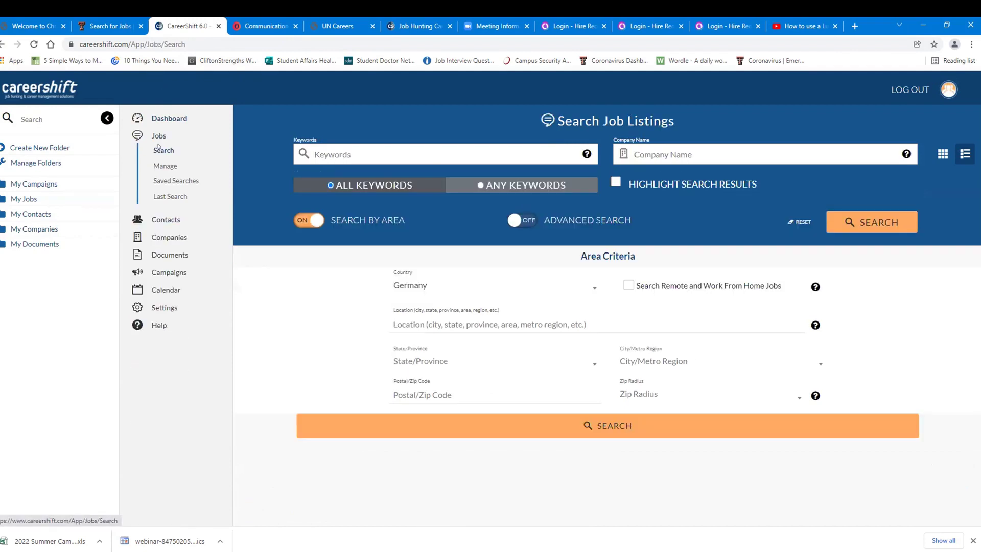
Search Germany for "public relations" jobs and open the Louis Vuitton Malletier "Manager Public Relations (m/w/d)" posting
click(339, 148)
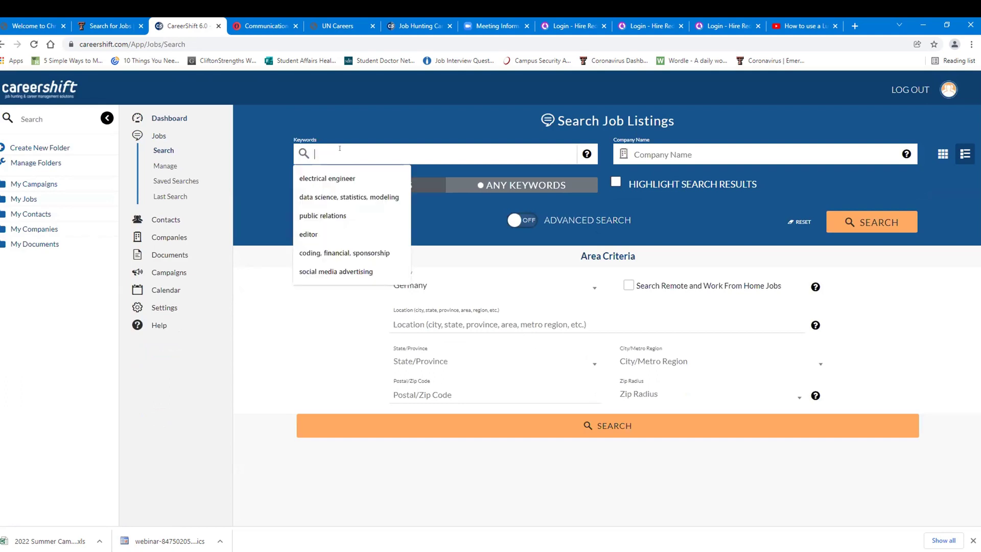
text(public relation)
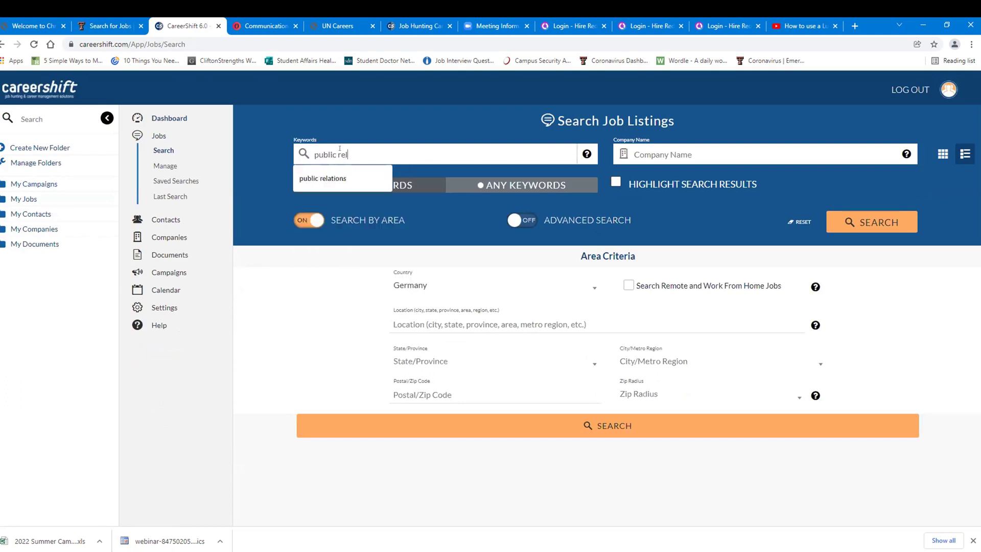
click(326, 178)
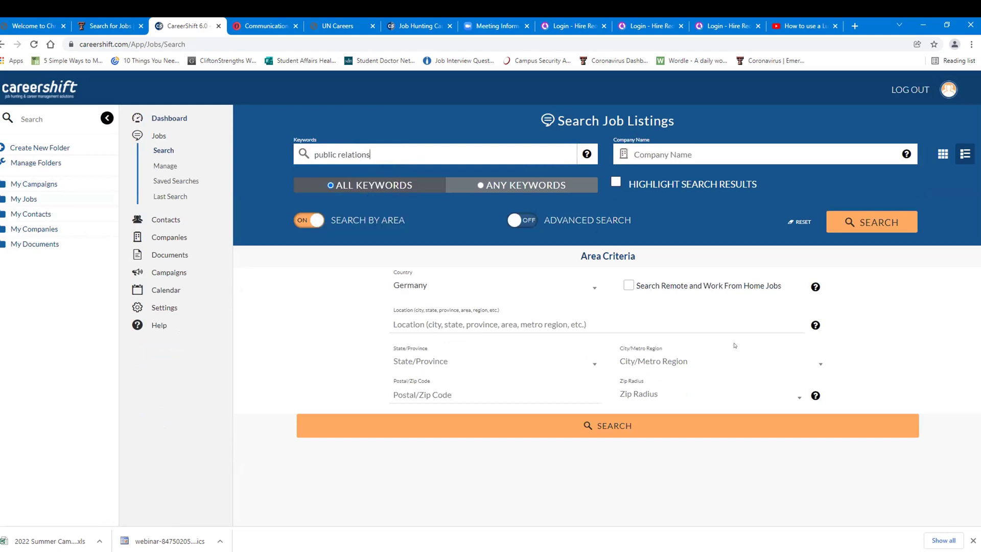
click(615, 426)
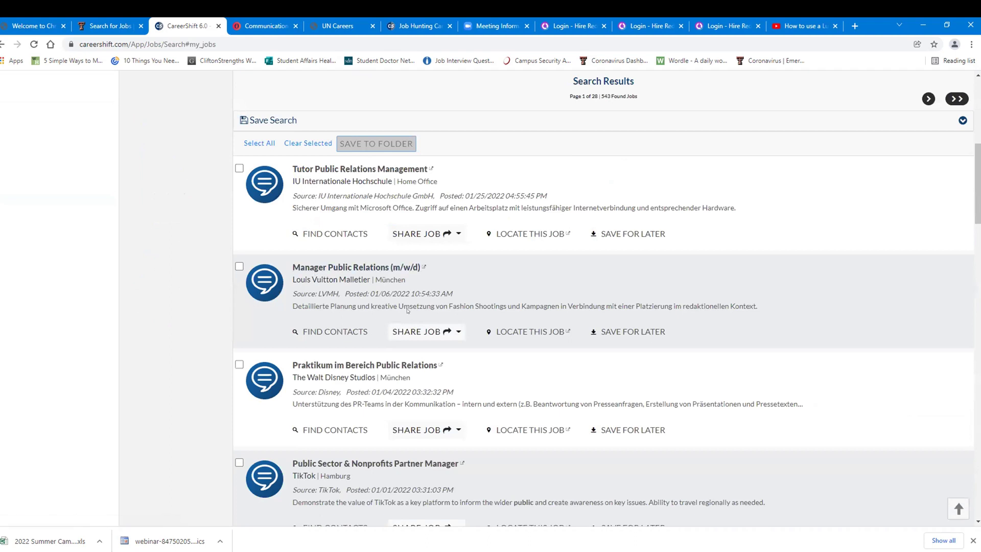
click(348, 268)
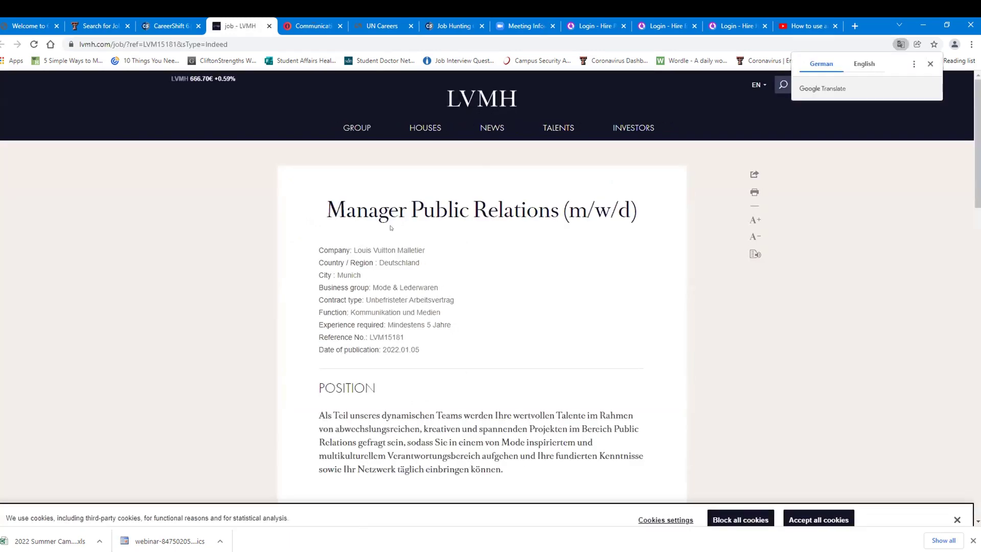
Examine the Louis Vuitton Malletier "Manager Public Relations (m/w/d)" posting, including its duties, required profile, additional information and application option
scroll(390, 227, down, 8)
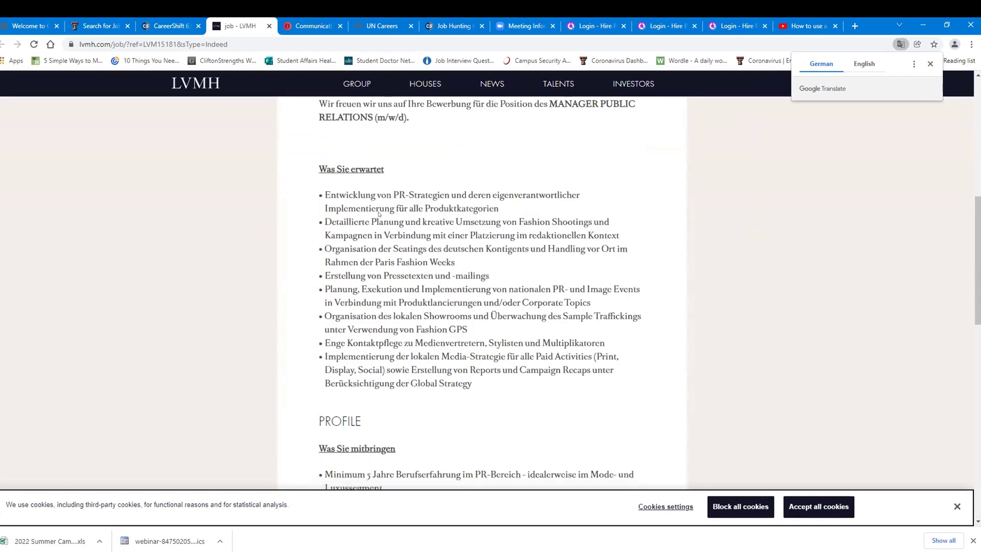
scroll(379, 214, down, 10)
scroll(378, 214, up, 4)
scroll(379, 214, up, 7)
scroll(379, 214, down, 2)
scroll(379, 214, down, 9)
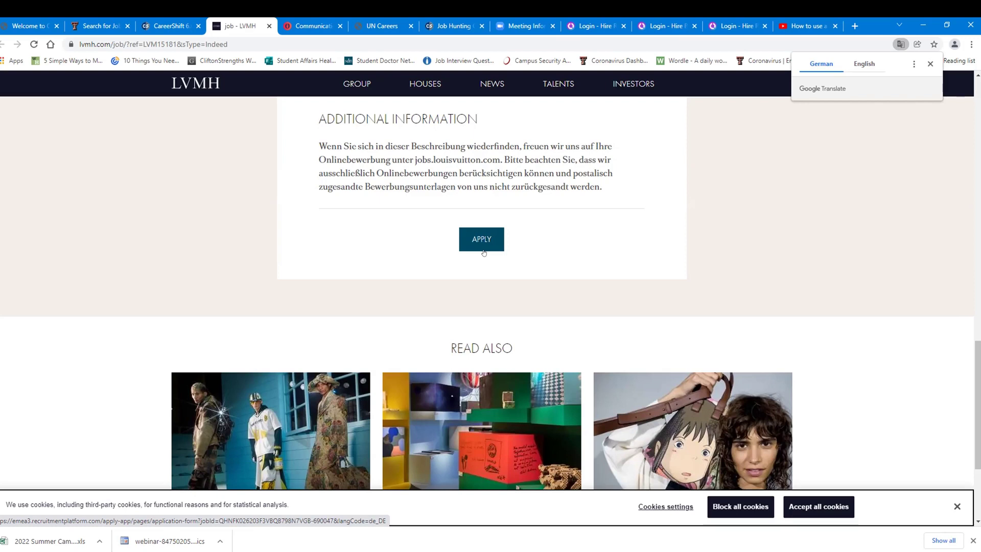
scroll(483, 252, up, 10)
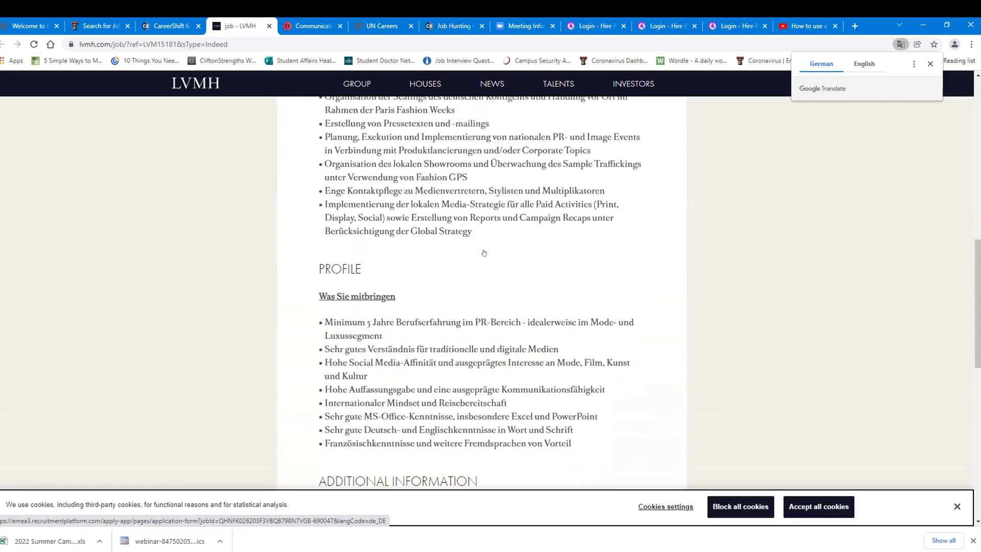
scroll(484, 252, up, 6)
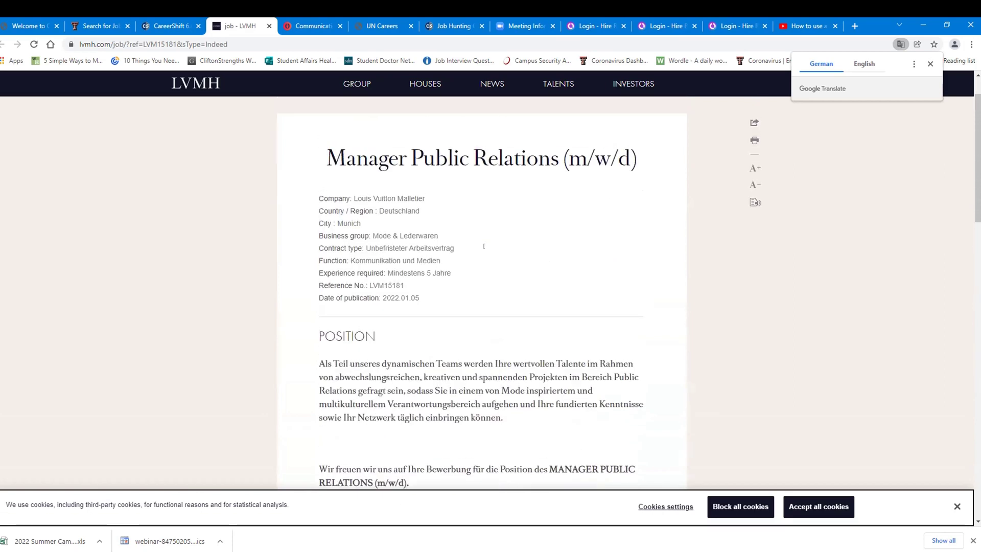
Return to CareerShift, look up contacts for Louis Vuitton Malletier in Germany from its job posting, and reveal the job search options
click(165, 24)
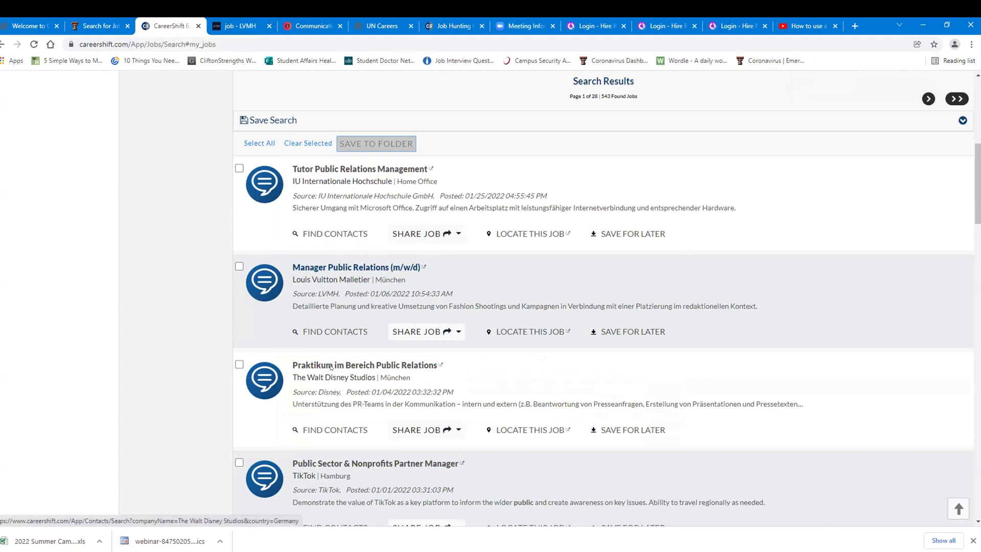
click(326, 329)
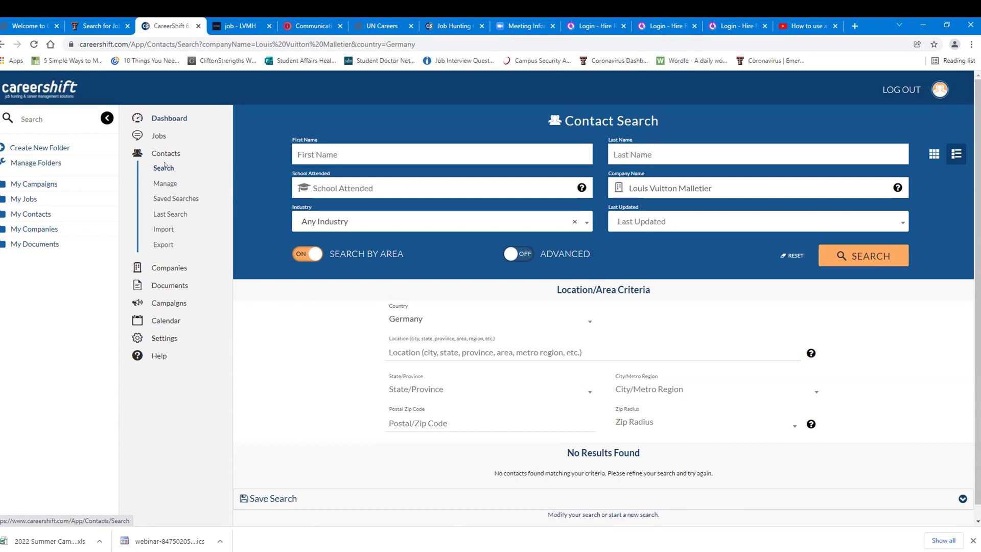
click(159, 135)
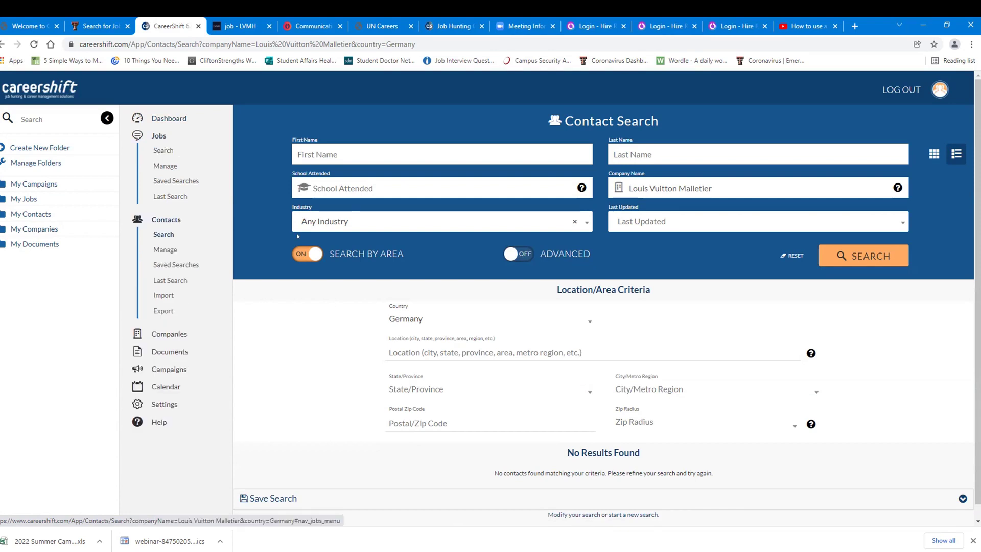